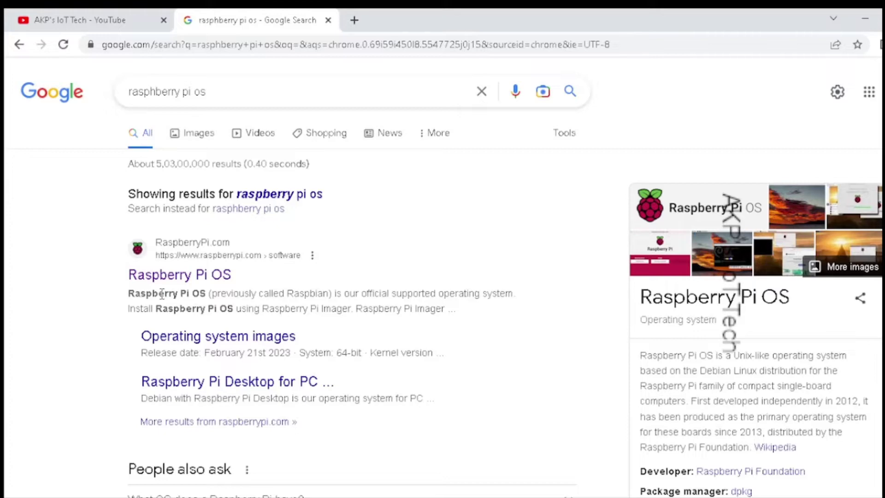
Step: From the Raspberry Pi OS software page, download the Raspberry Pi Imager installer for Windows
left_click(185, 283)
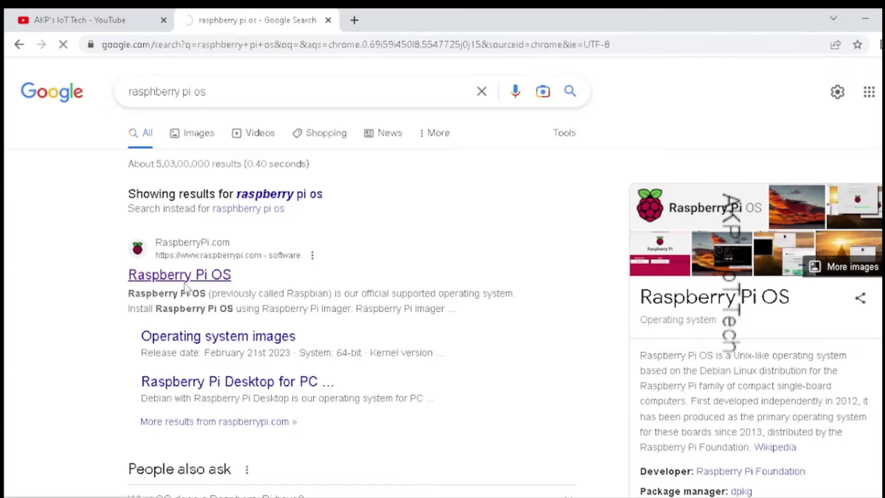
scroll(212, 279, "down", 8)
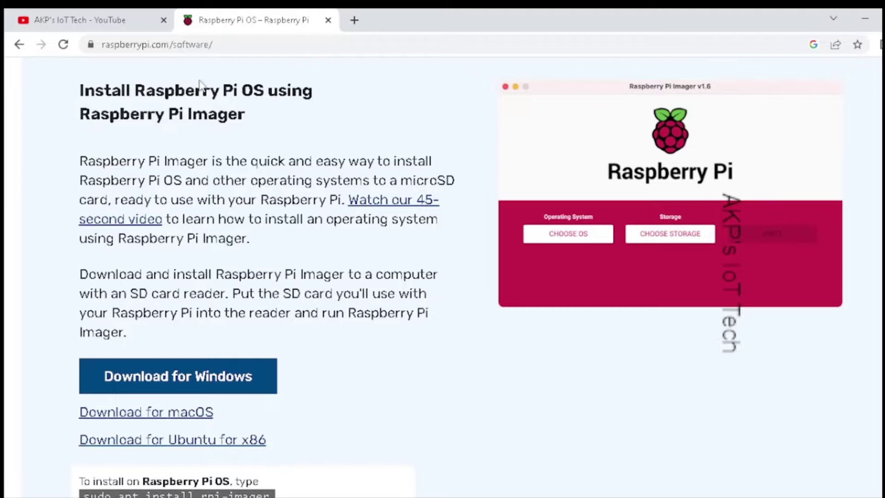
left_click_drag(82, 115, 246, 117)
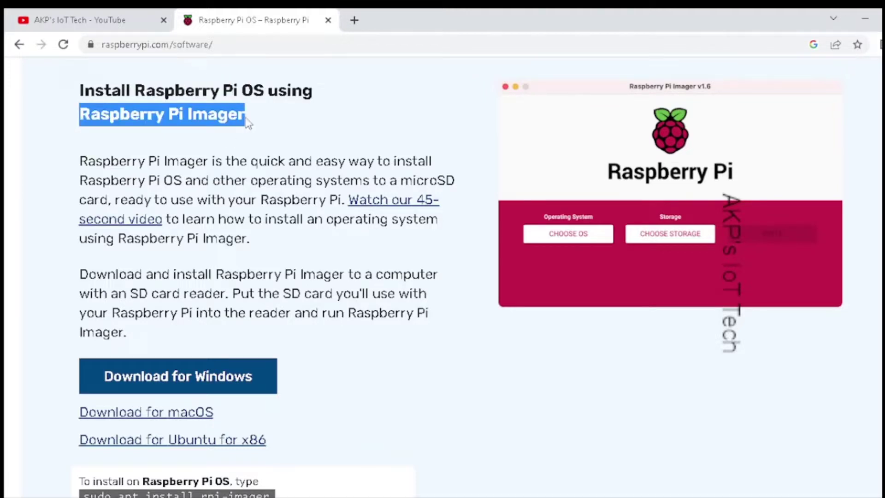
scroll(231, 277, "down", 2)
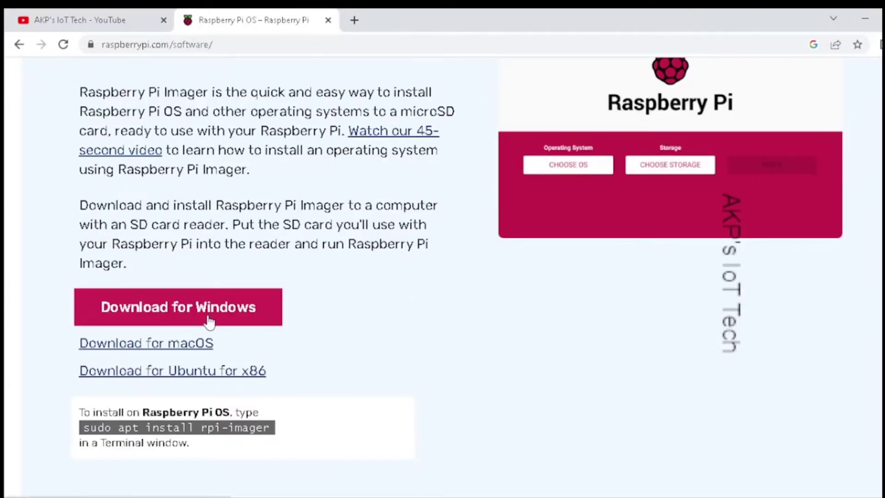
left_click(209, 320)
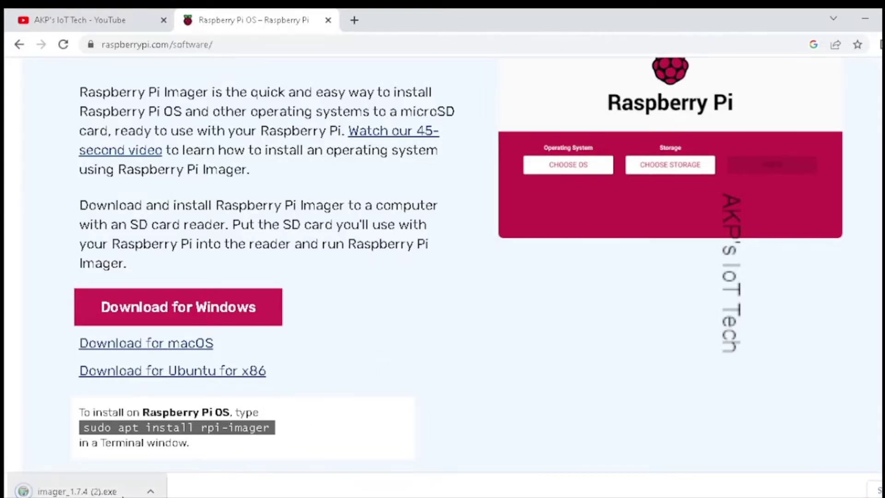
Step: Run imager_1.7.4 (2).exe and complete the Raspberry Pi Imager v1.7.4 installation
left_click(121, 492)
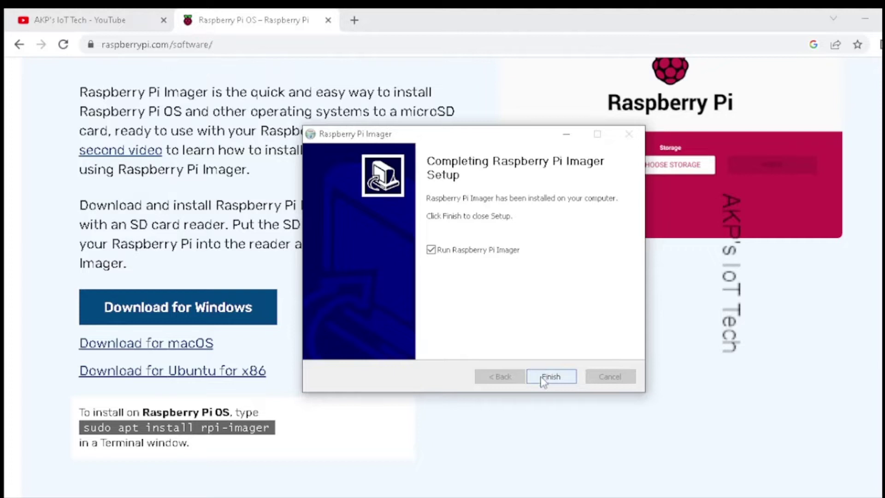
left_click(548, 381)
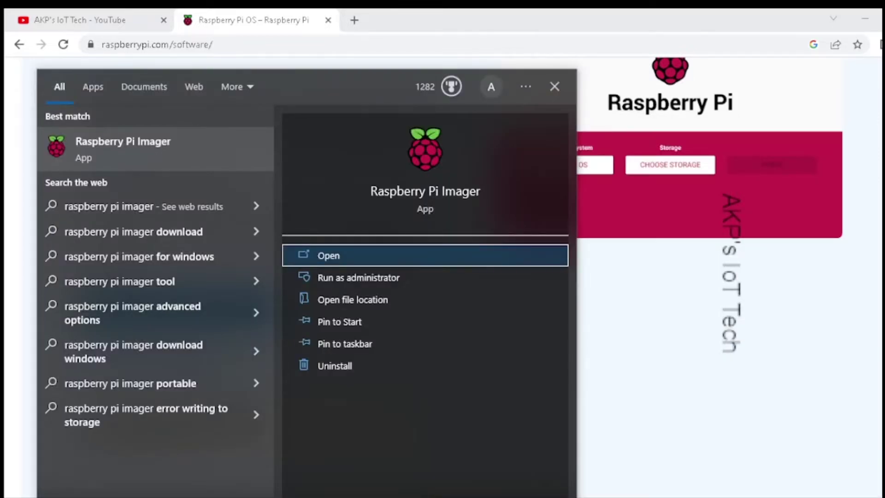
Step: Launch Raspberry Pi Imager and select Raspberry Pi OS (32-bit) with the 31.9 GB USB drive
left_click(97, 152)
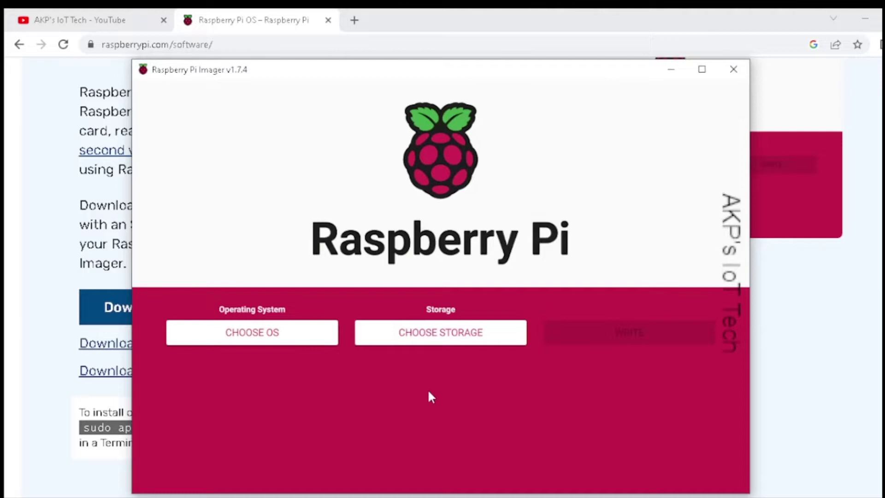
left_click(244, 336)
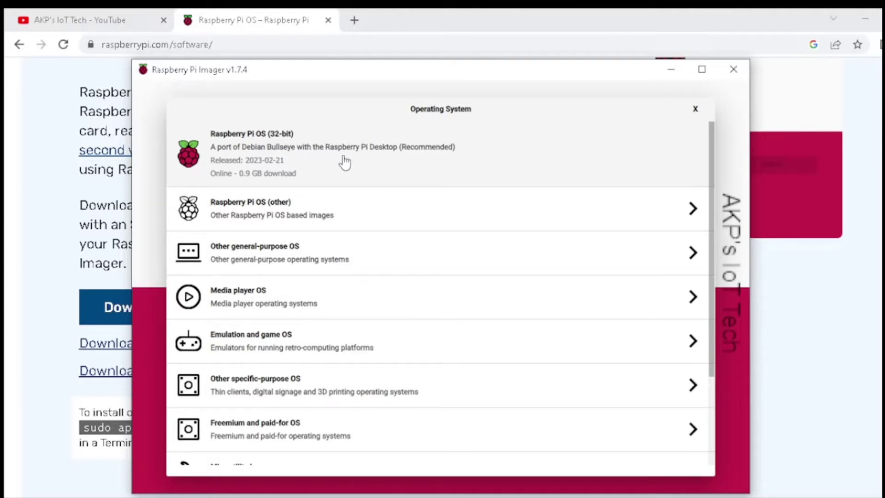
left_click(344, 163)
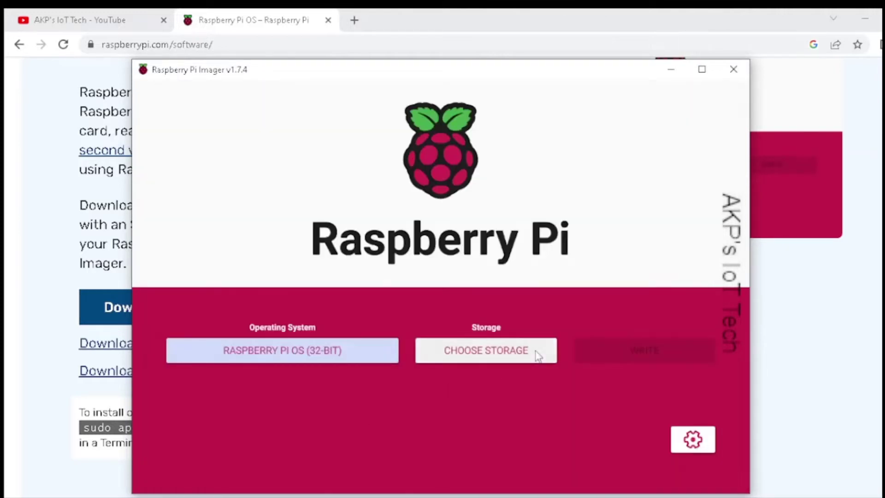
left_click(524, 363)
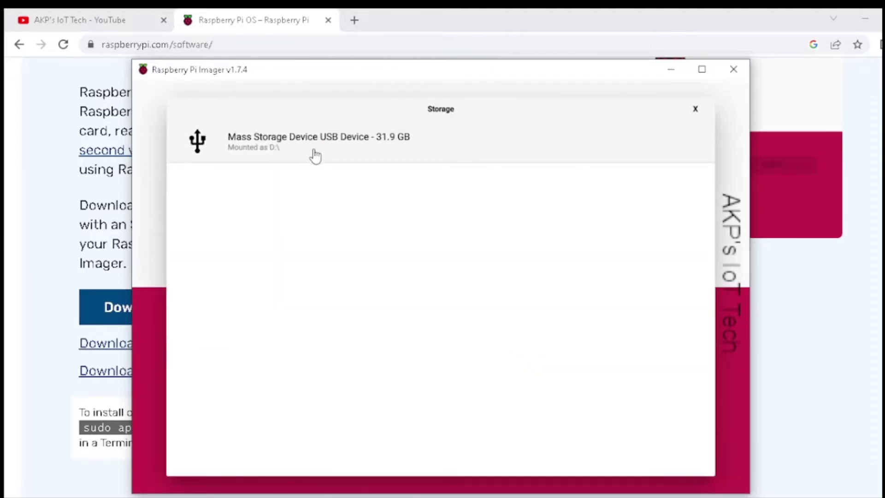
left_click(368, 147)
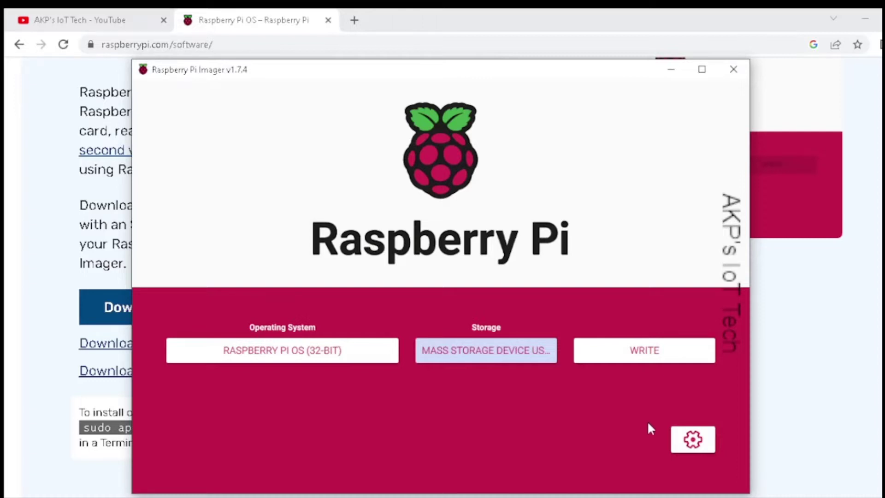
Step: In the advanced options, enable hostname raspberrypi and SSH with password authentication
left_click(691, 438)
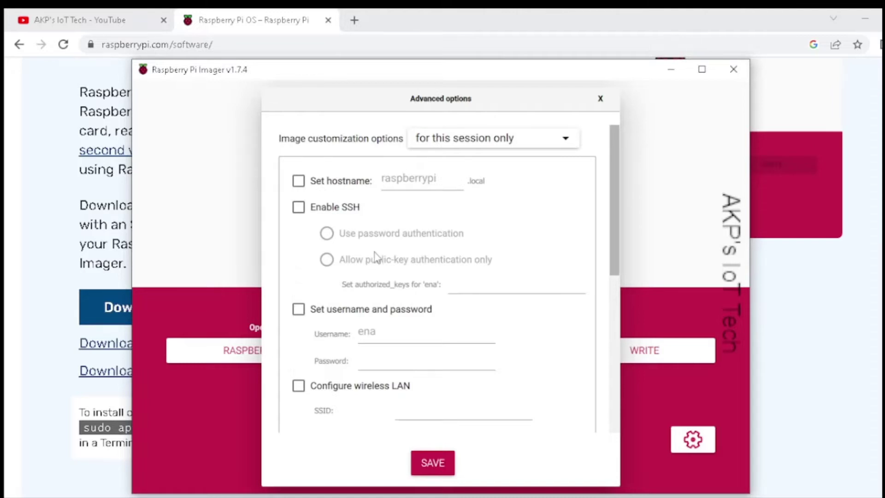
left_click(693, 439)
left_click(693, 439)
left_click(300, 183)
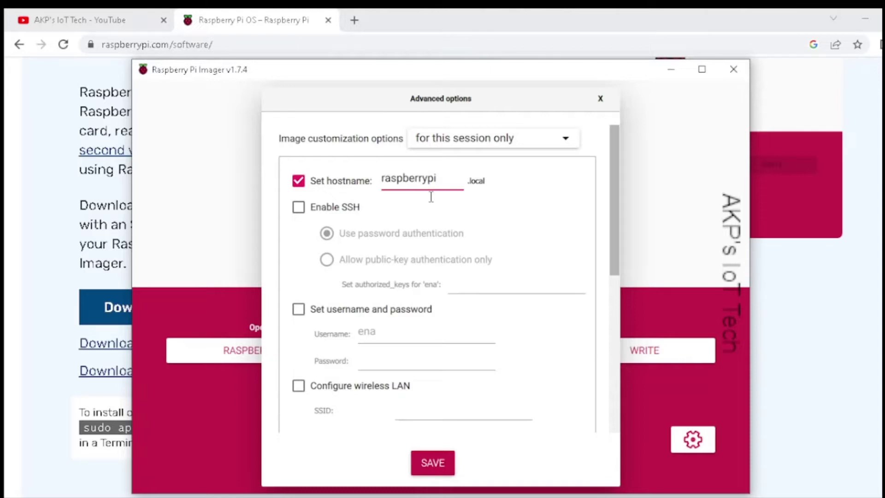
left_click(299, 209)
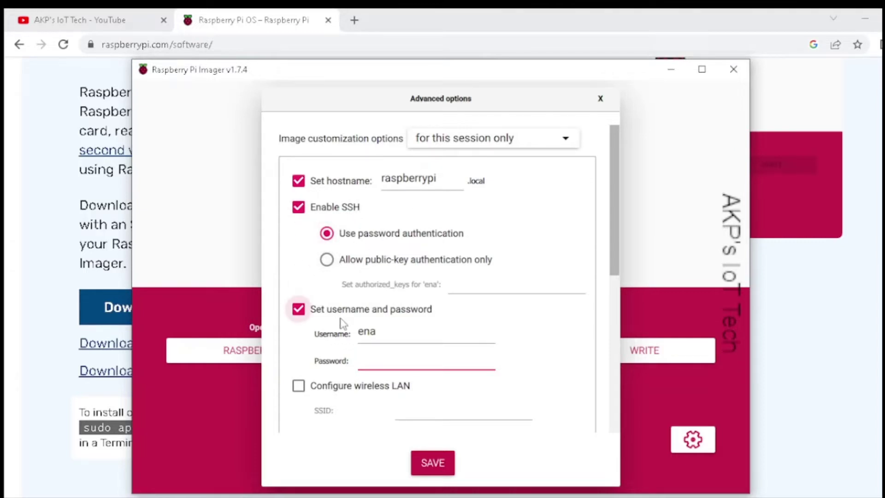
Step: Change the username to pizero and enter a password for it
left_click(384, 333)
key("BackSpace")
key("BackSpace")
key("BackSpace")
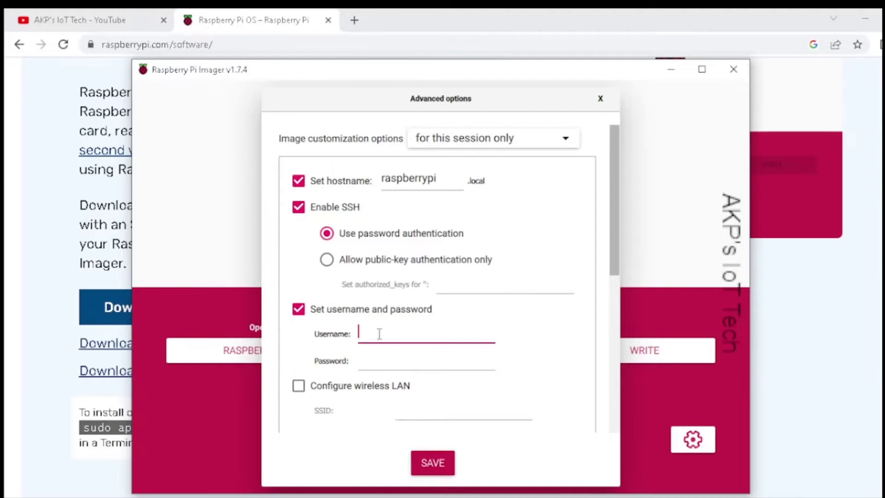
type("pizer")
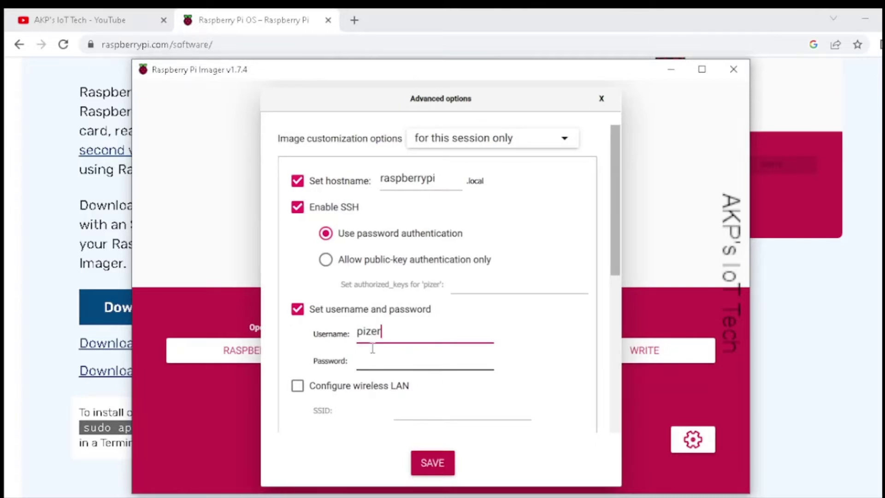
type("o")
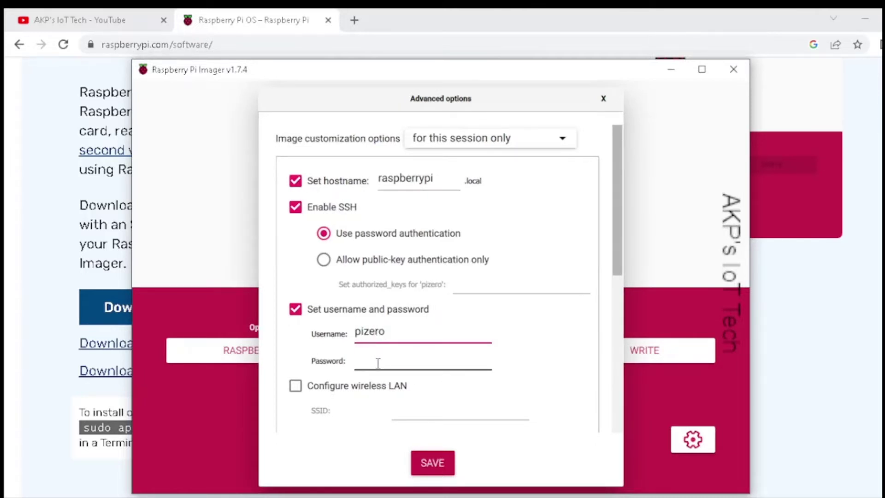
left_click(378, 363)
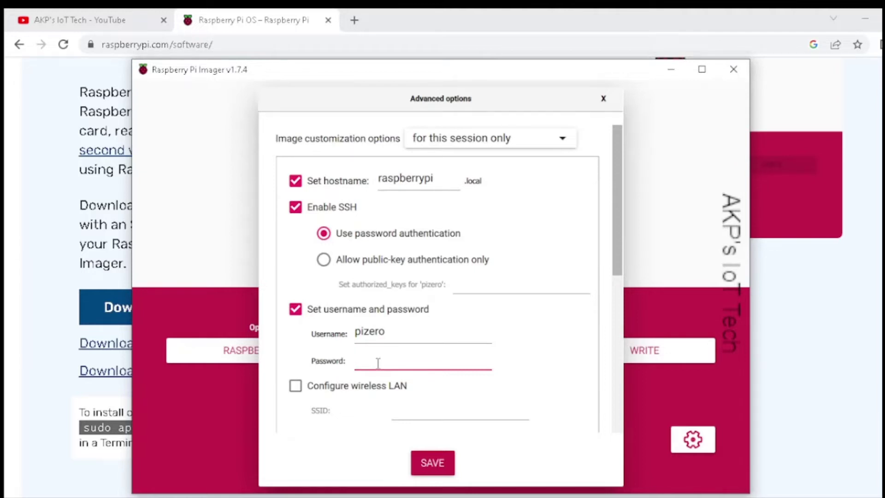
type("ras")
scroll(349, 389, "down", 3)
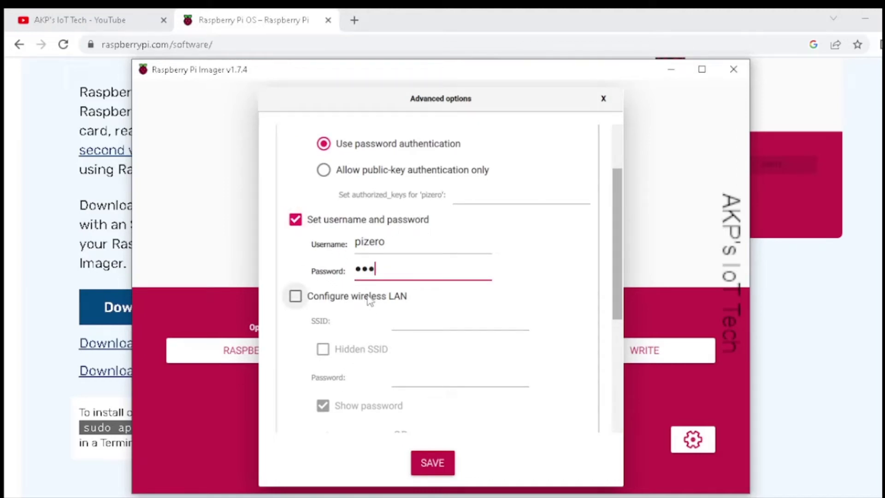
Step: Enable wireless LAN with SSID abc and enter the Wi-Fi password
left_click(296, 296)
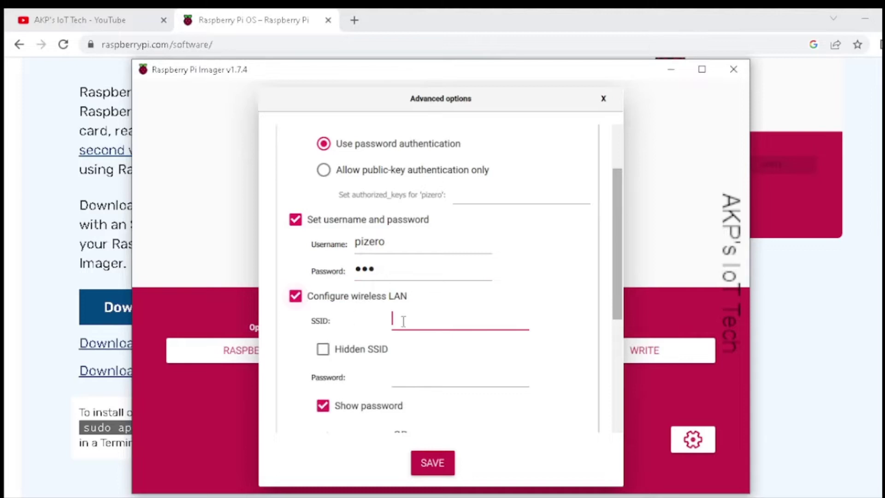
type("ab")
type("c")
scroll(396, 346, "down", 3)
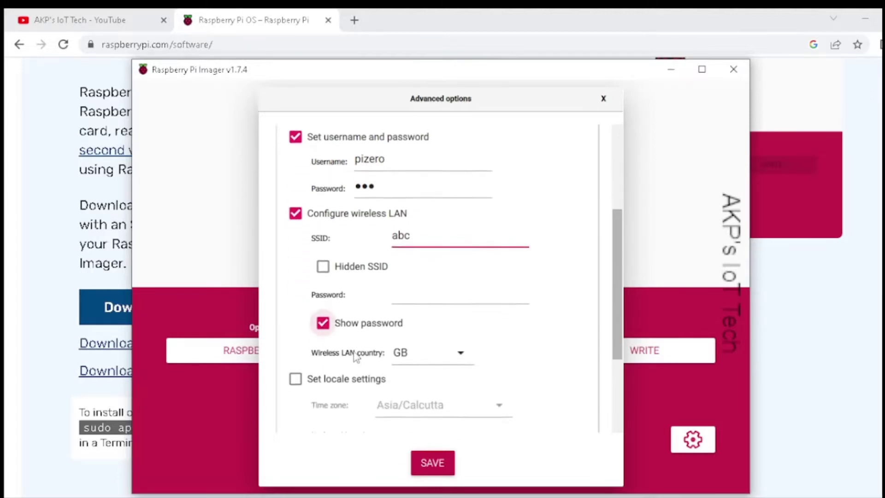
left_click(402, 298)
type("abc1")
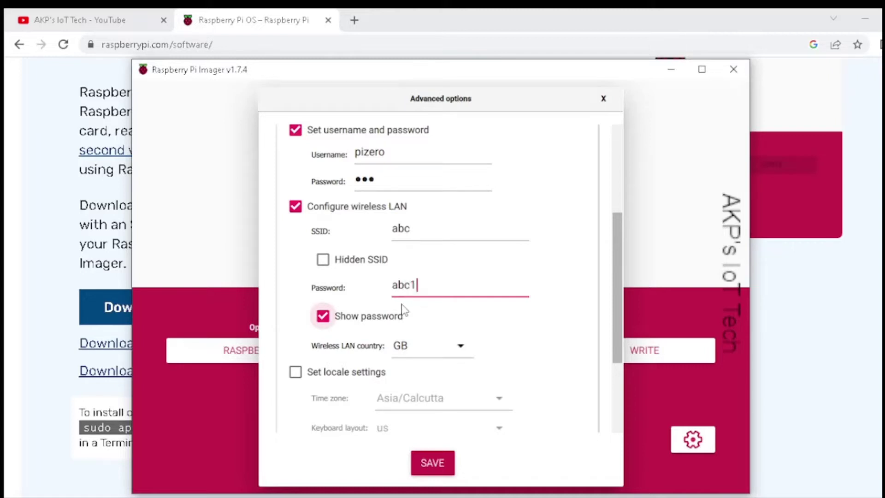
type("2345")
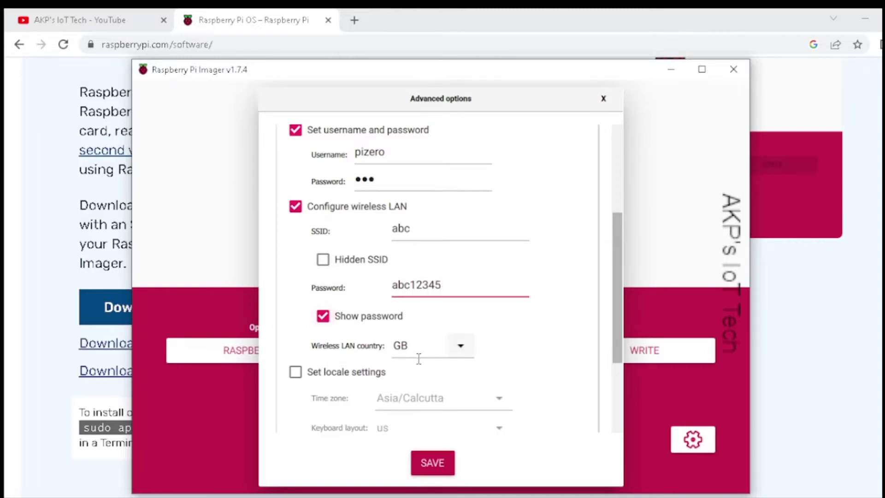
scroll(417, 383, "down", 3)
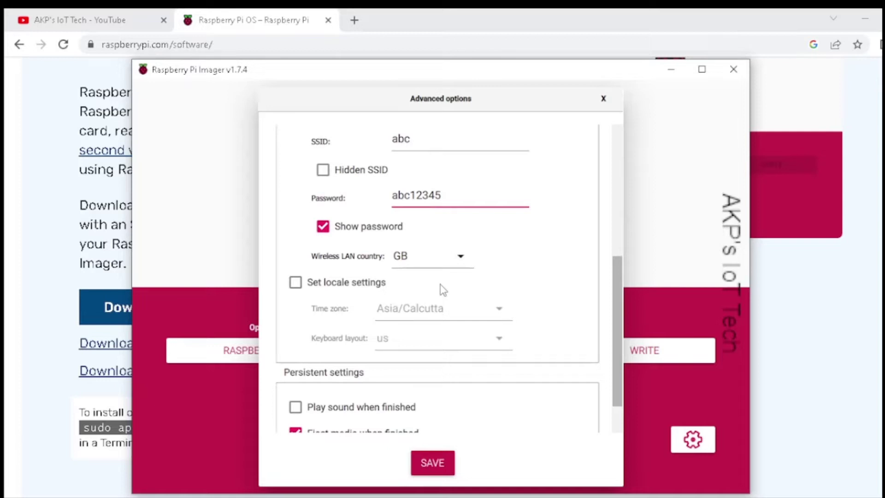
Step: Set the wireless LAN country to IN and save the advanced options
left_click(458, 257)
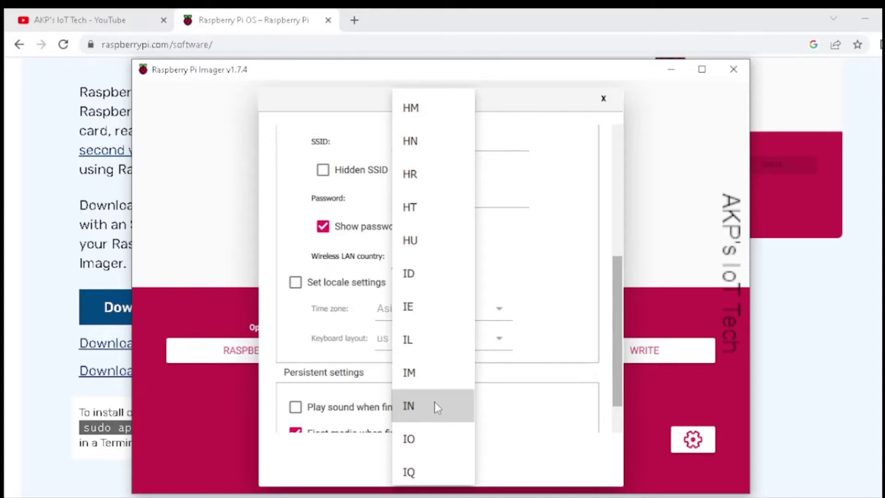
left_click(433, 405)
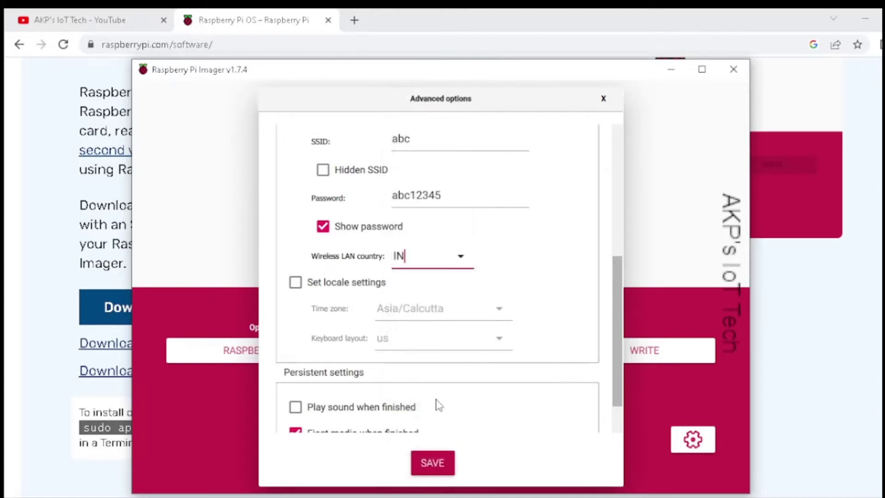
scroll(412, 354, "down", 1)
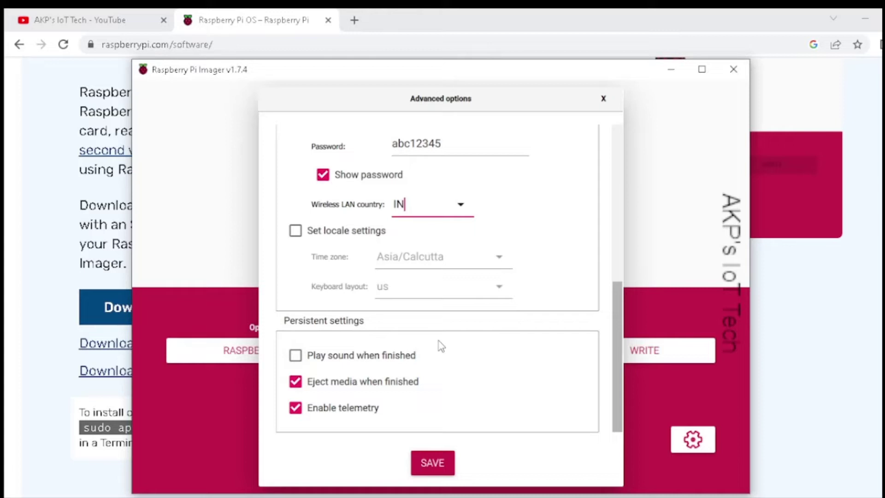
left_click(432, 458)
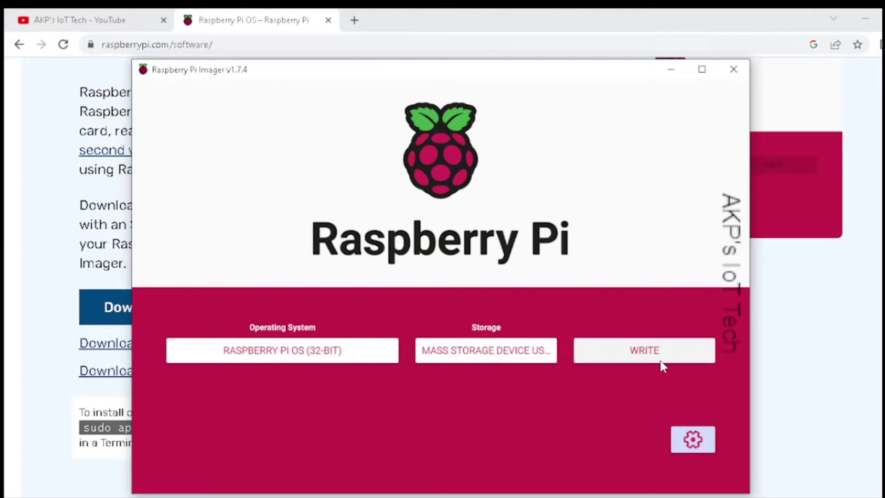
Step: Write the image to the USB drive, confirming the erase and cancelling the Insert disk prompt
left_click(669, 351)
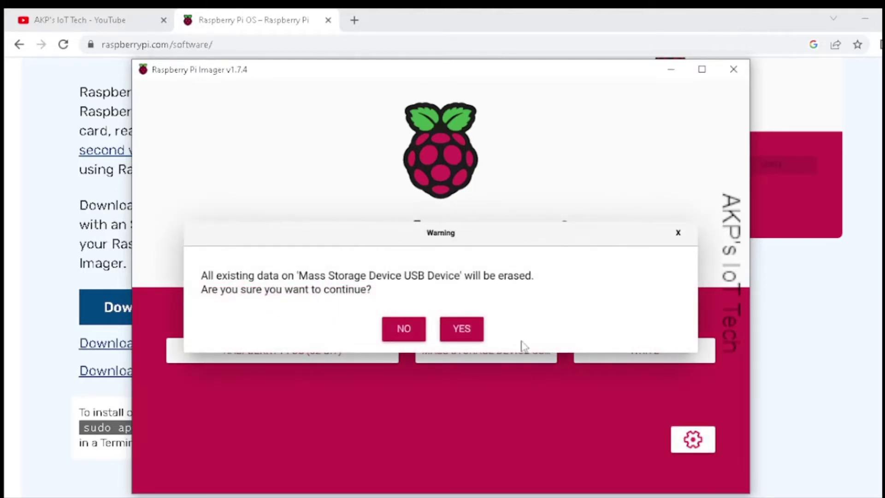
left_click(454, 329)
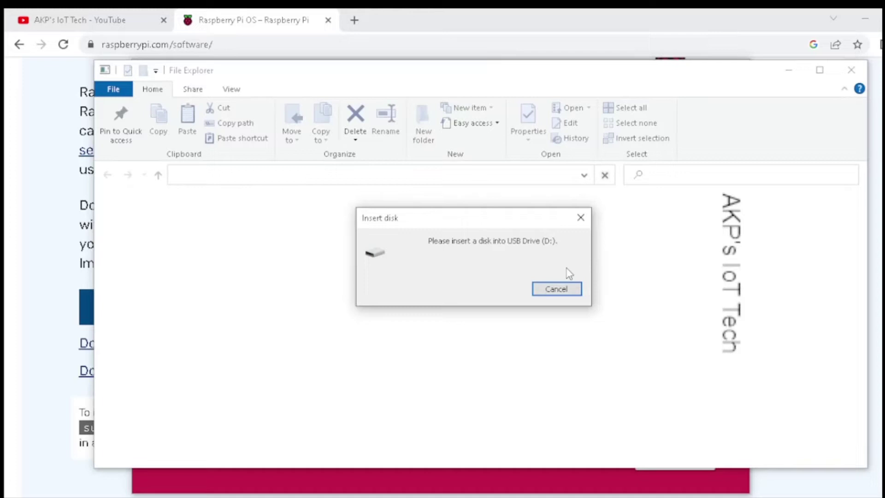
left_click(556, 289)
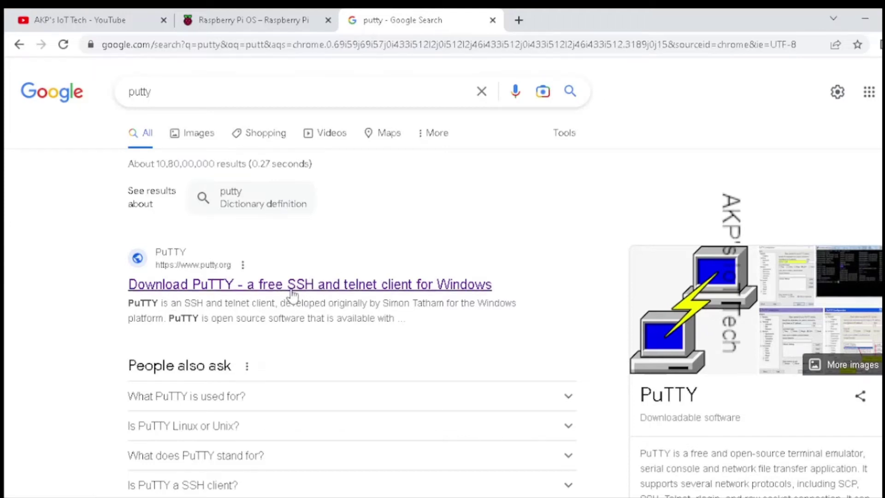
Step: Download the 64-bit x86 PuTTY 0.78 MSI installer from putty.org
left_click(275, 293)
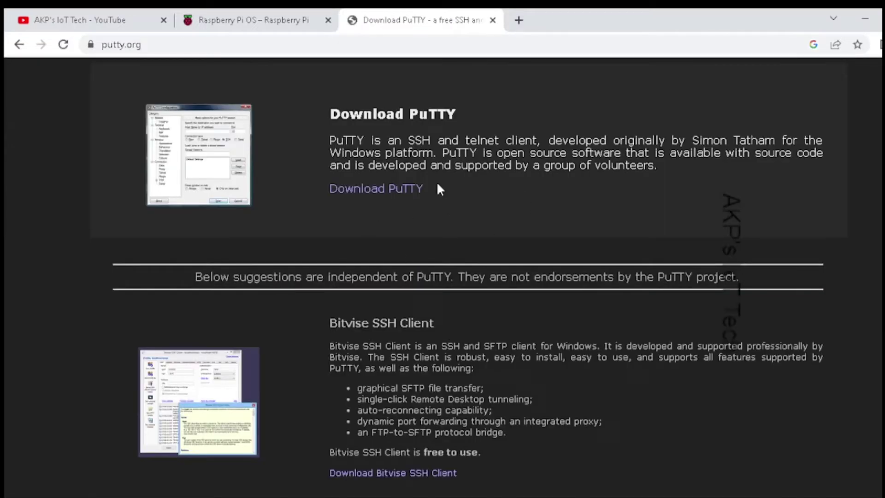
left_click(389, 190)
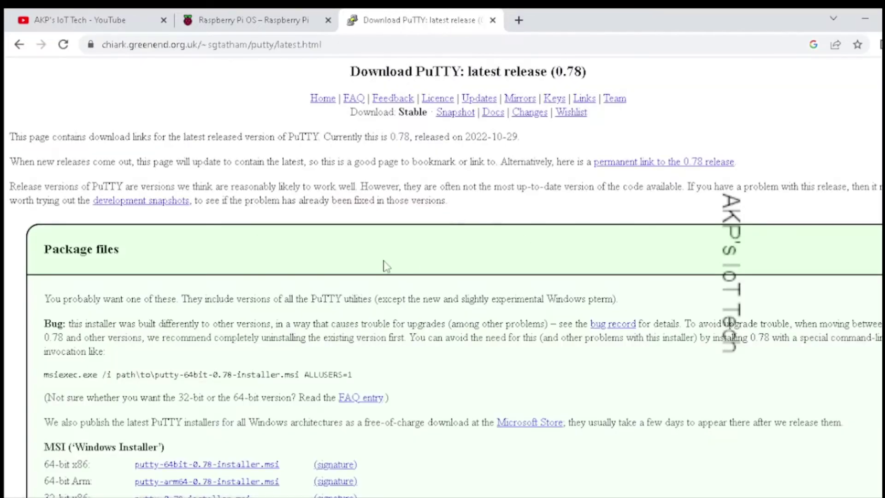
scroll(382, 270, "down", 2)
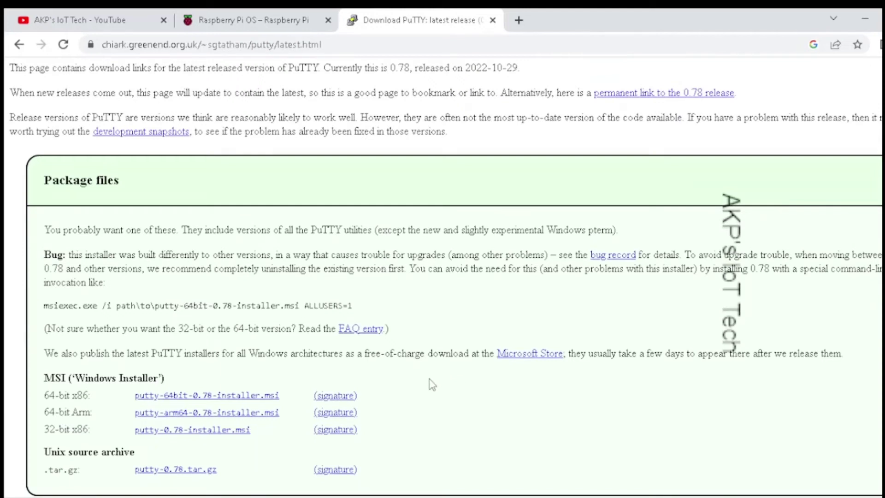
left_click(187, 399)
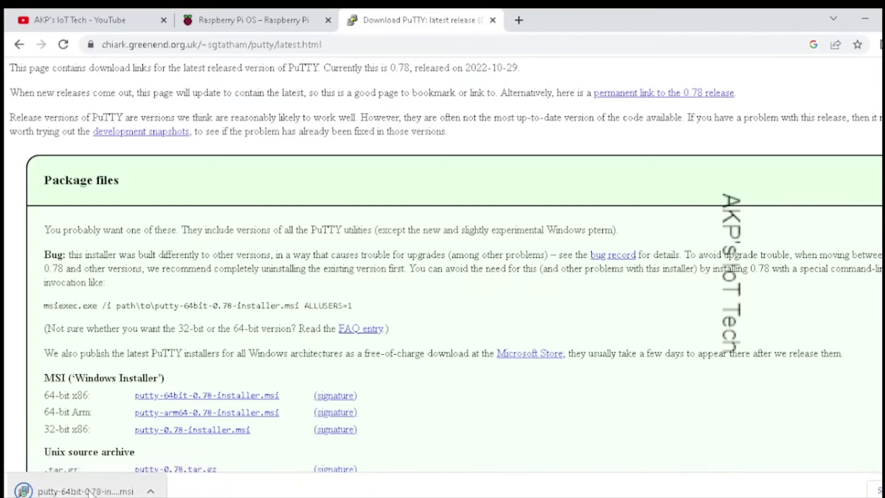
Step: Install PuTTY in the default folder with a desktop shortcut, skipping the README
left_click(115, 491)
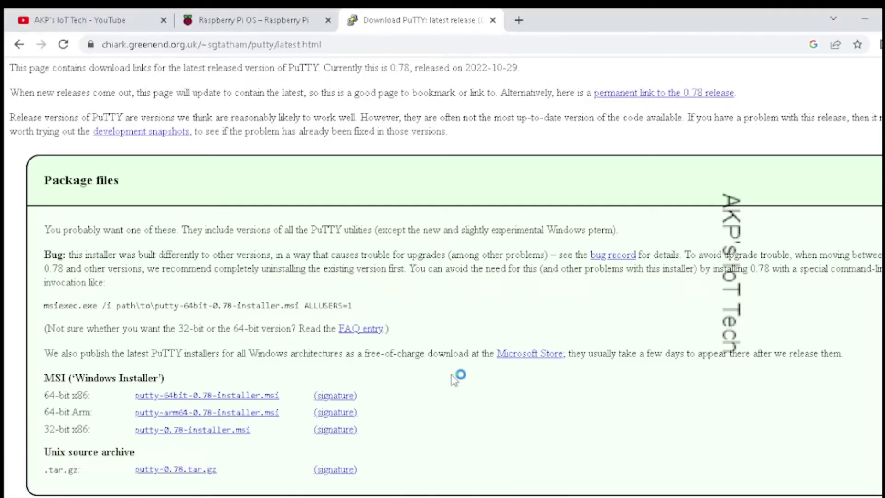
left_click(554, 374)
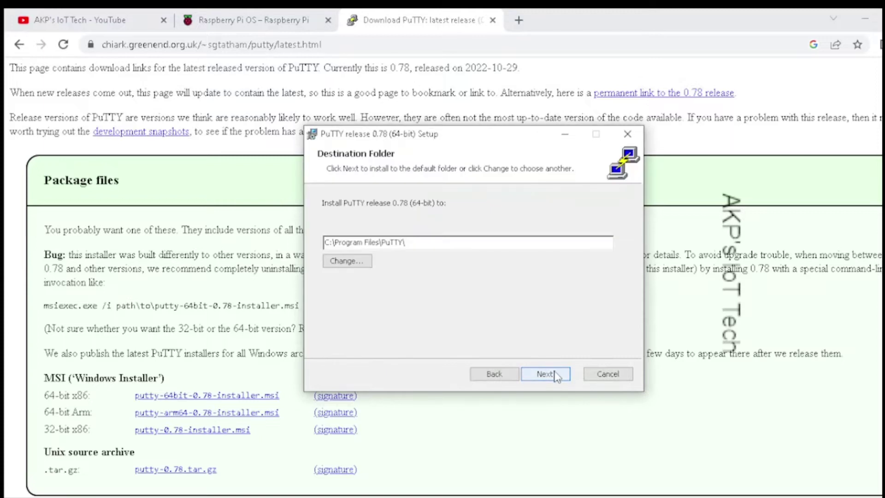
left_click(556, 375)
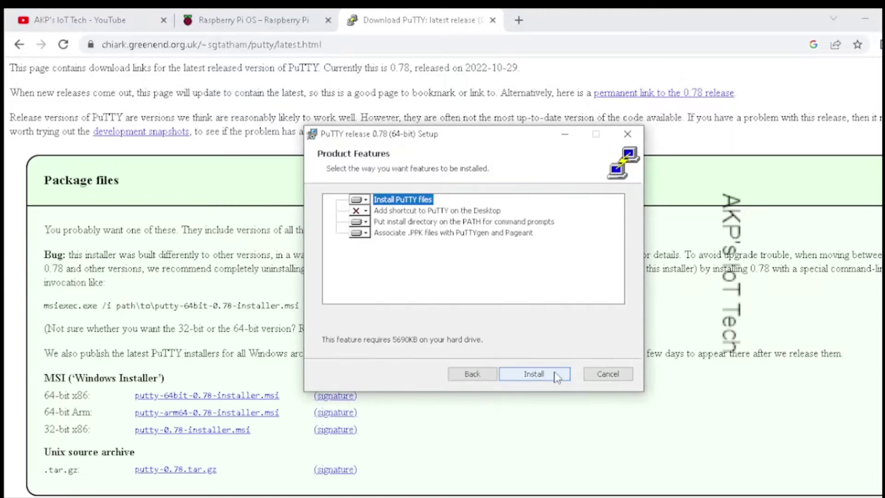
left_click(366, 211)
left_click(399, 226)
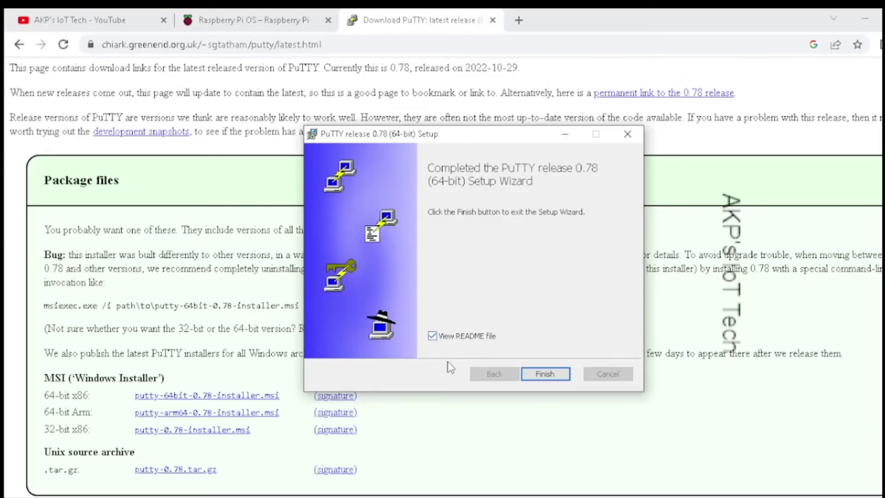
left_click(445, 336)
left_click(546, 376)
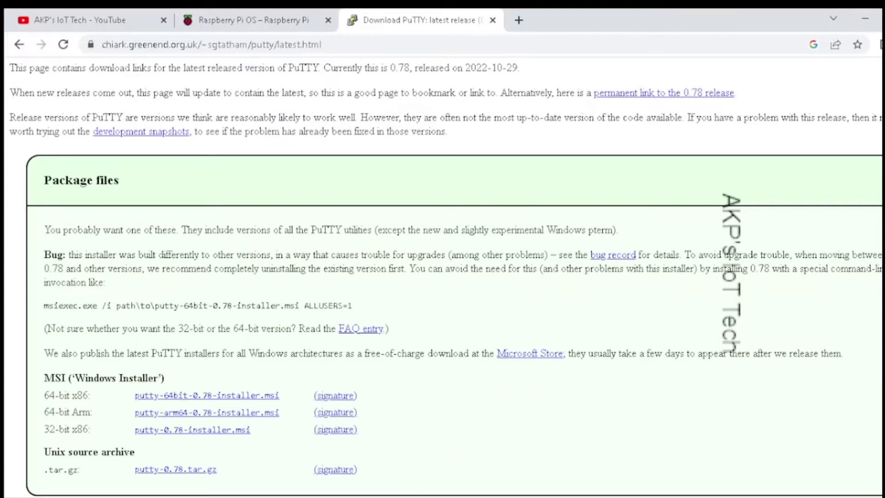
left_click(392, 463)
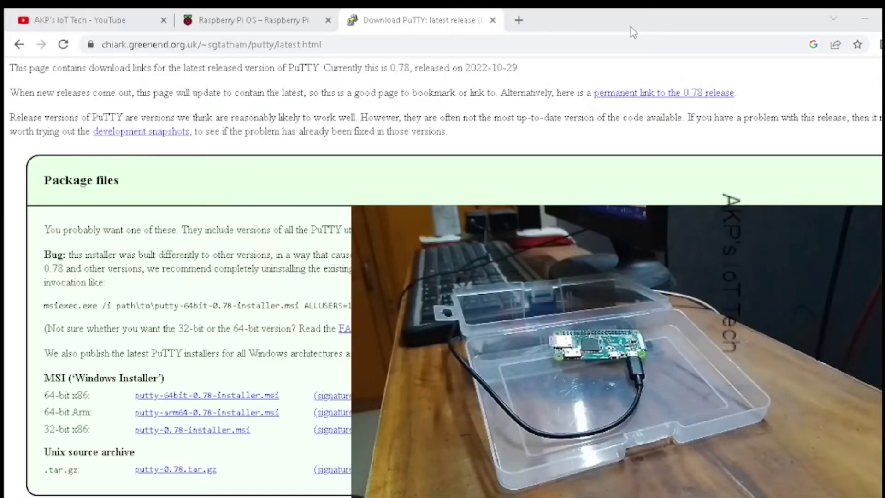
Step: Launch PuTTY and connect over SSH to 192.168.29.100
key("super")
type("puuty")
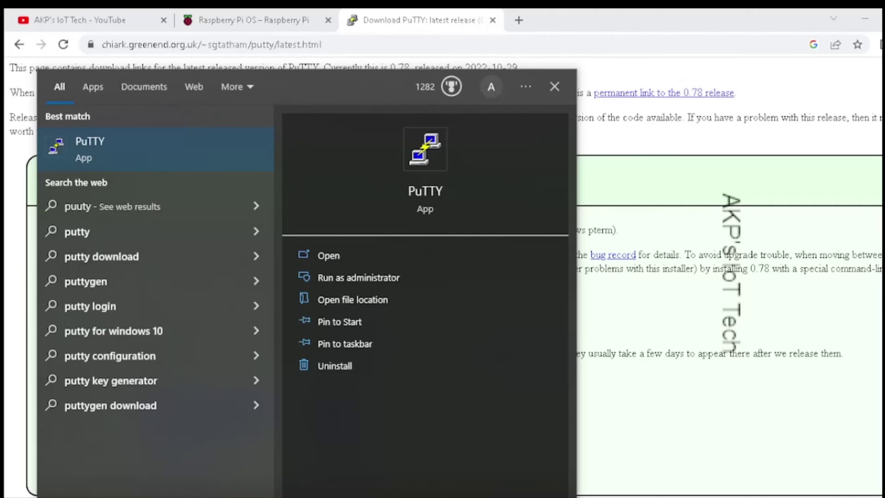
left_click(176, 142)
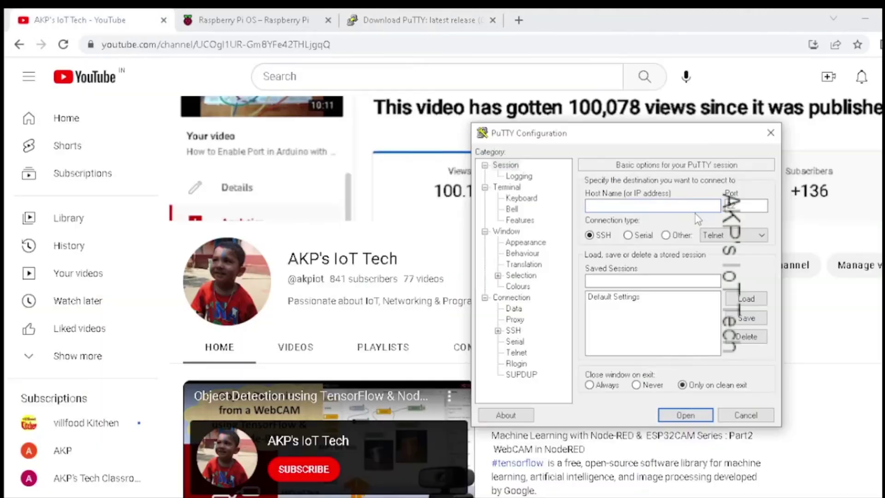
type("192.168.29.100")
left_click(674, 415)
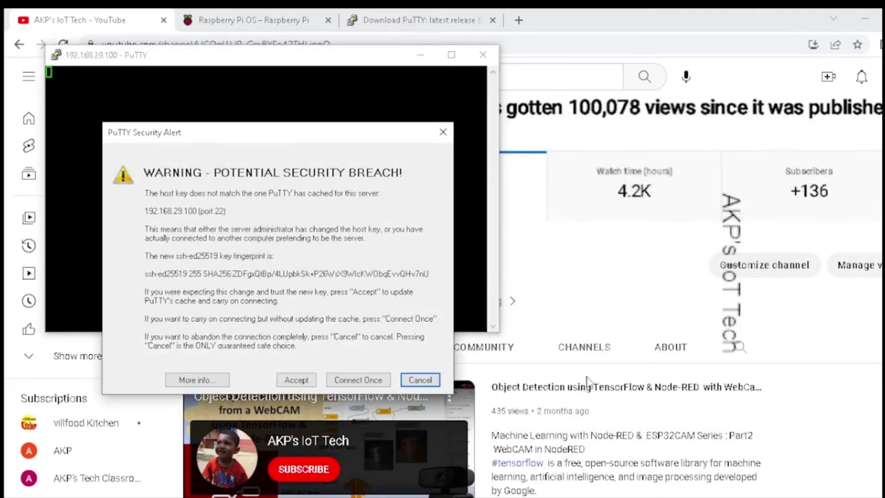
Step: Accept the new host key, maximize the terminal, and log in with the username and password
left_click(303, 380)
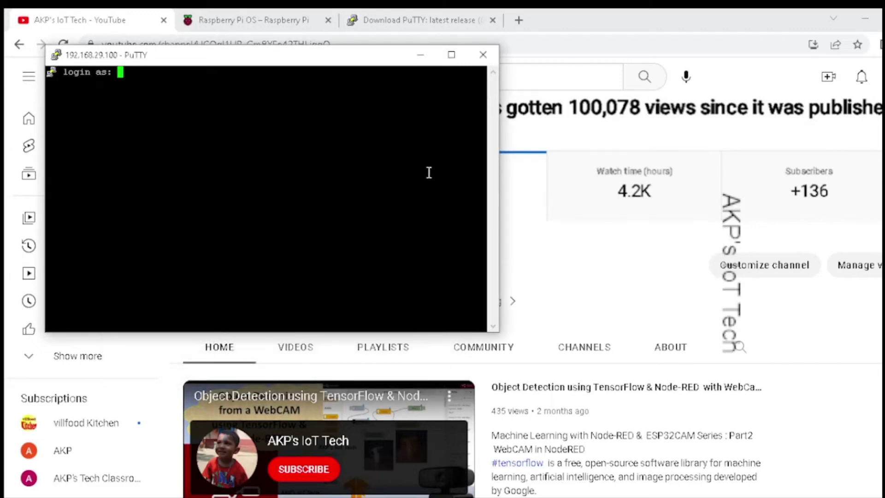
left_click(452, 56)
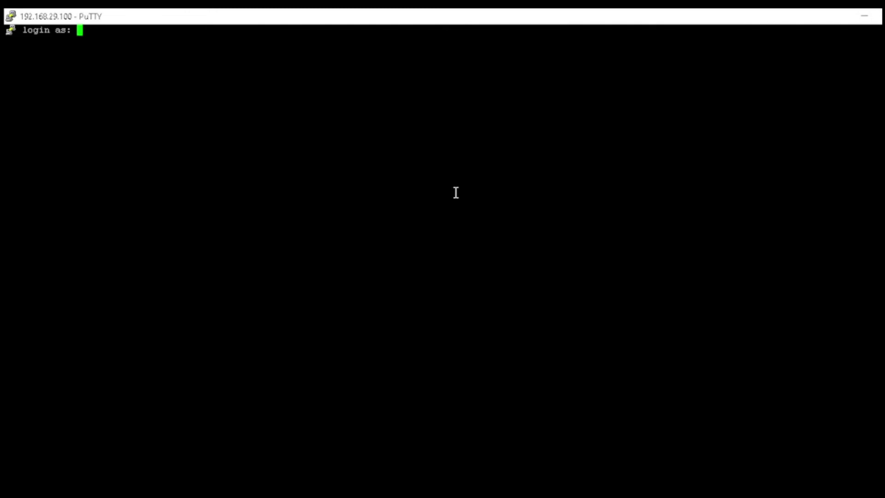
type("ena")
key("Return")
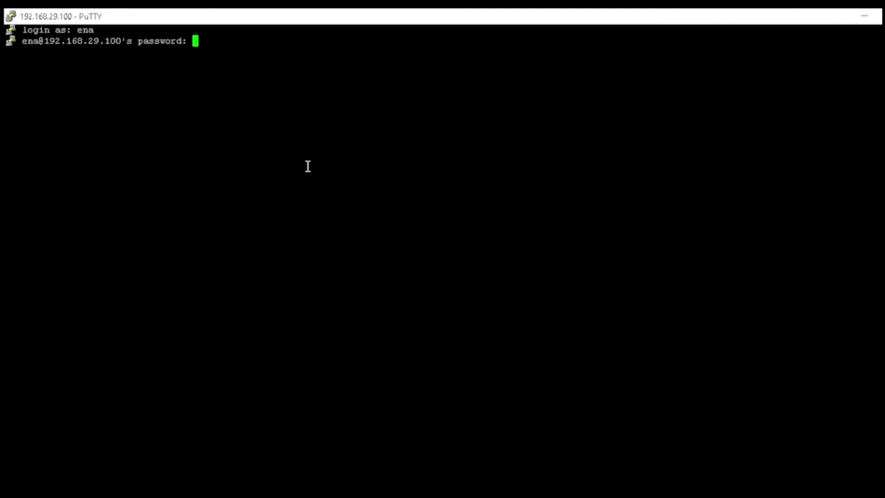
key("Return")
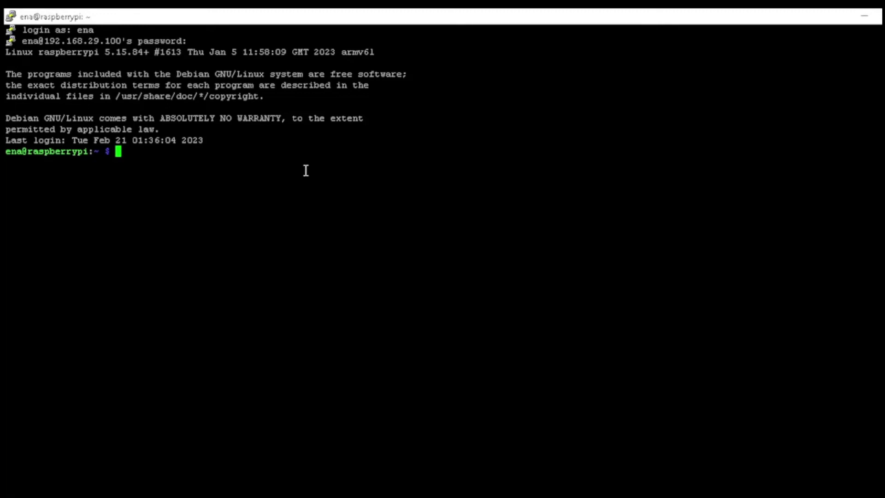
Step: Paste and run sudo raspi-config to open the Pi's configuration tool
right_click(221, 170)
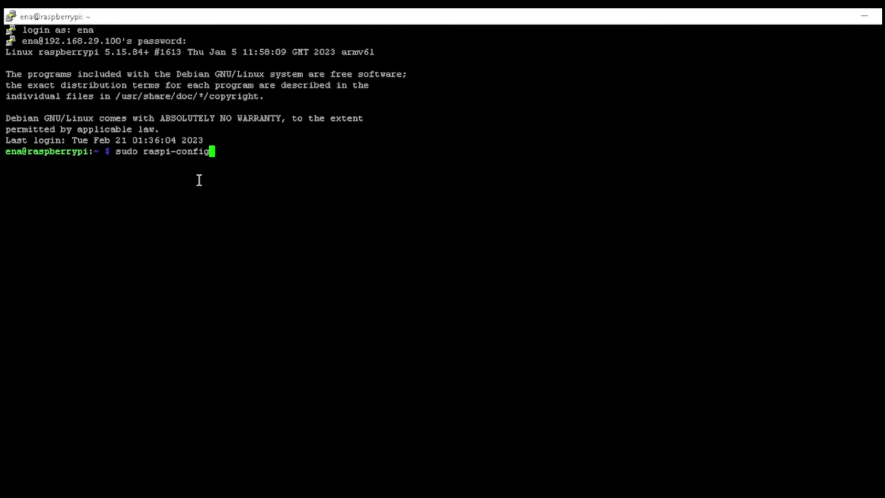
key("Return")
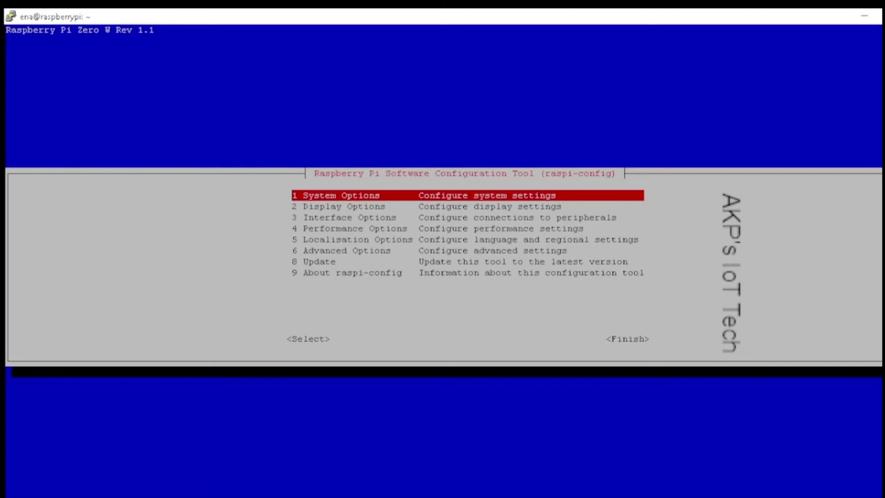
Step: Enable the VNC Server through Interface Options > I3 VNC in raspi-config, answering Yes
key("Down")
key("Down")
key("Down")
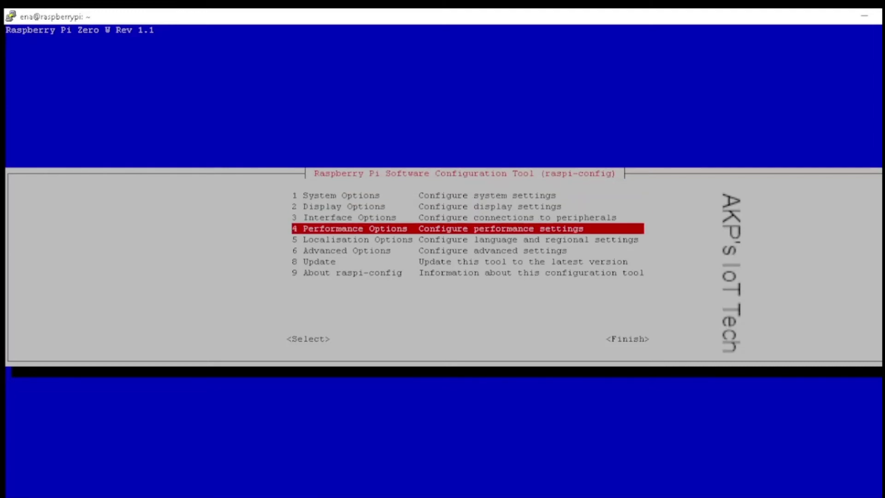
key("Home")
key("Down")
key("Down")
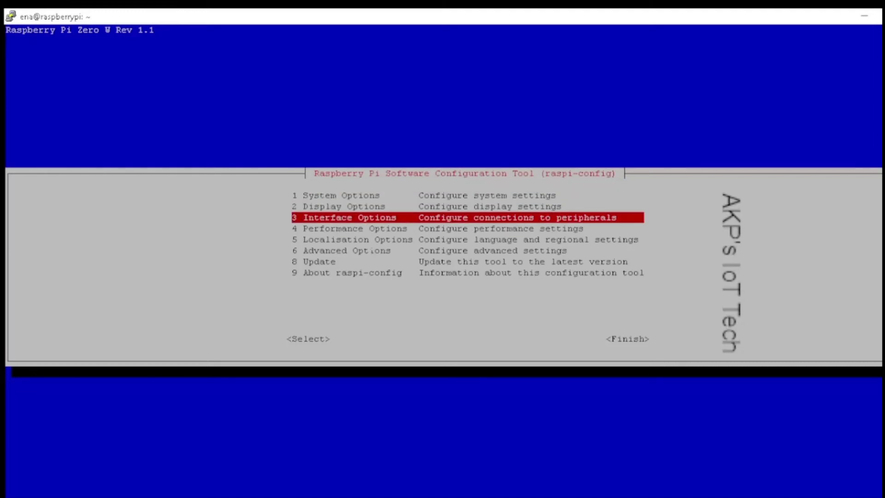
key("Return")
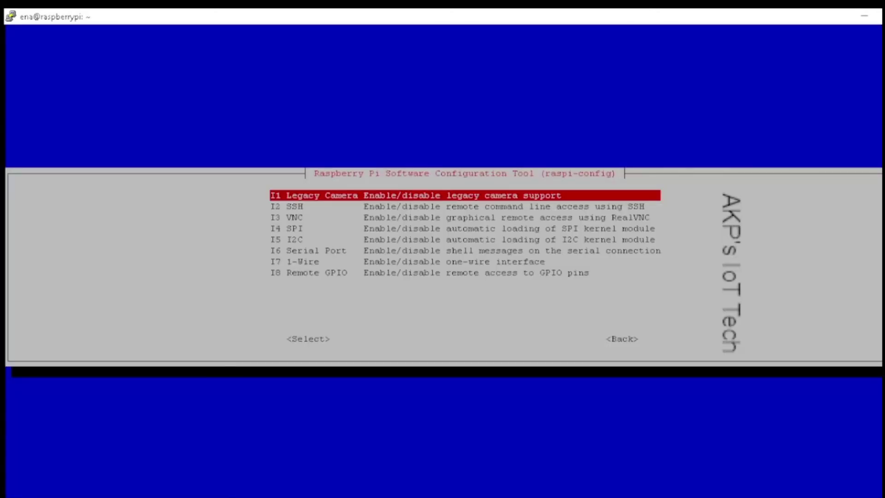
key("Down")
key("Down")
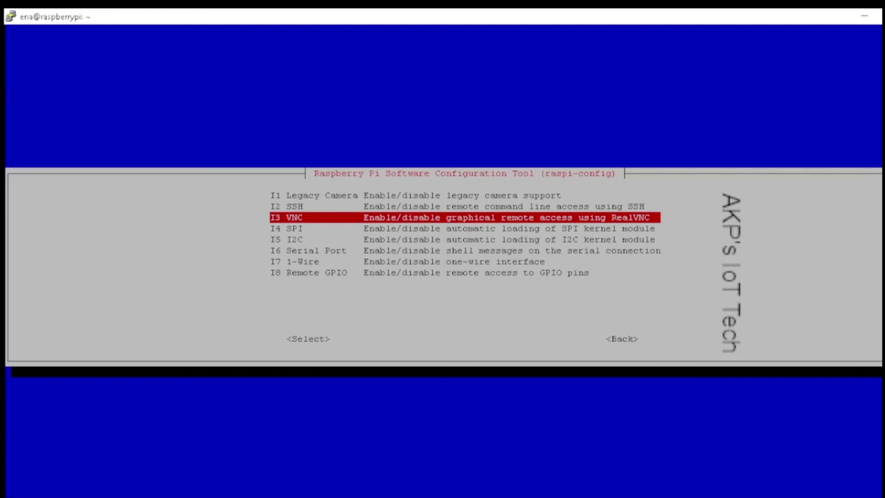
key("Return")
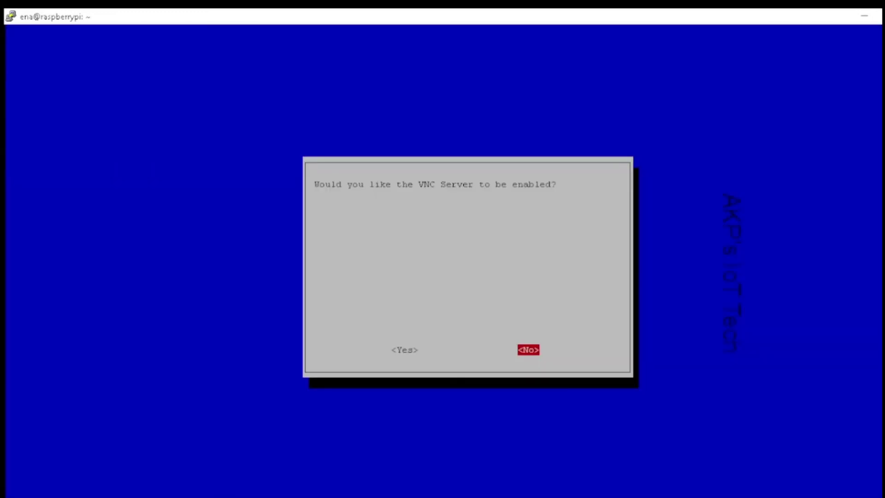
key("Left")
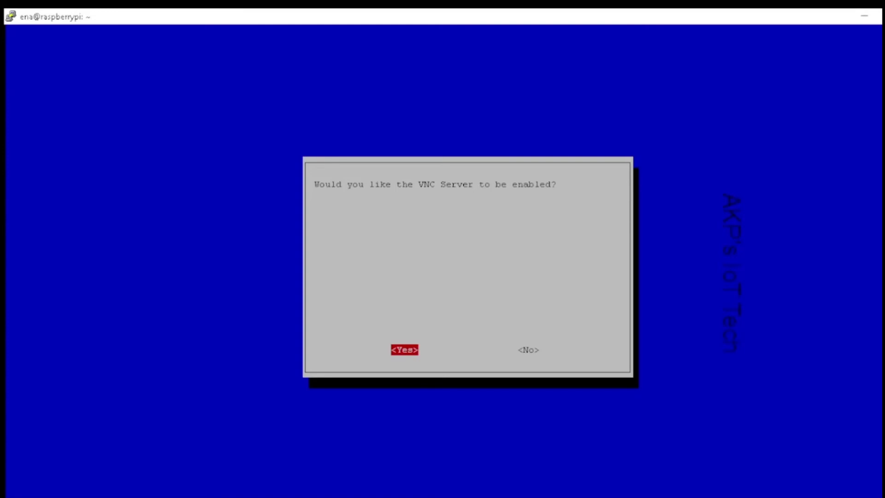
key("Return")
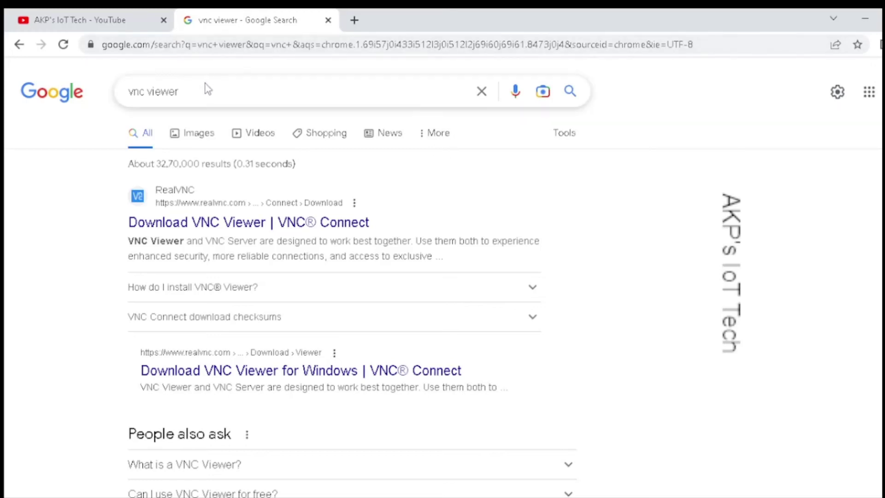
Step: Open the RealVNC result and download the VNC Viewer installer for Windows
left_click(251, 223)
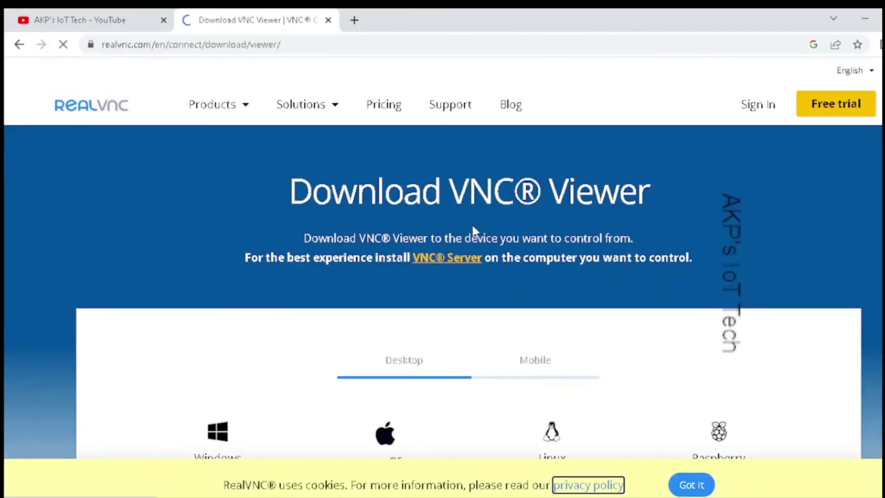
scroll(474, 232, "down", 2)
scroll(475, 231, "down", 3)
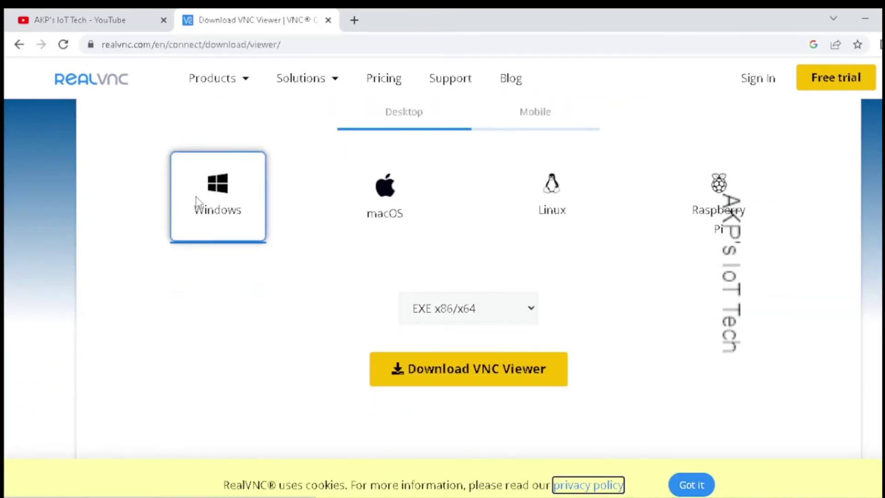
left_click(492, 378)
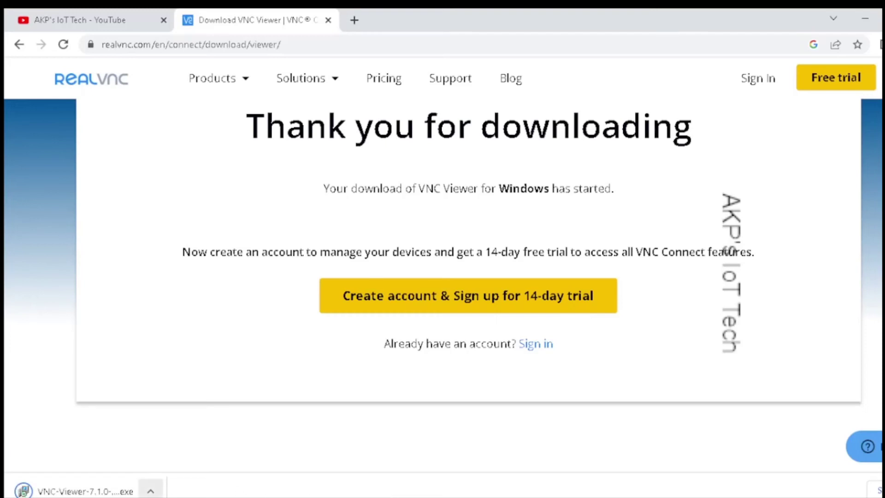
Step: Run the VNC Viewer 7.1.0 installer in English and accept the licence agreement
left_click(93, 493)
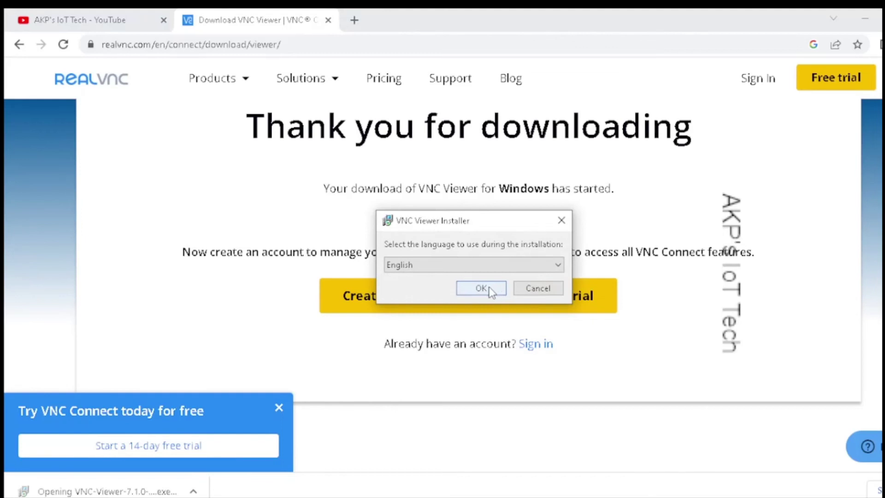
left_click(481, 288)
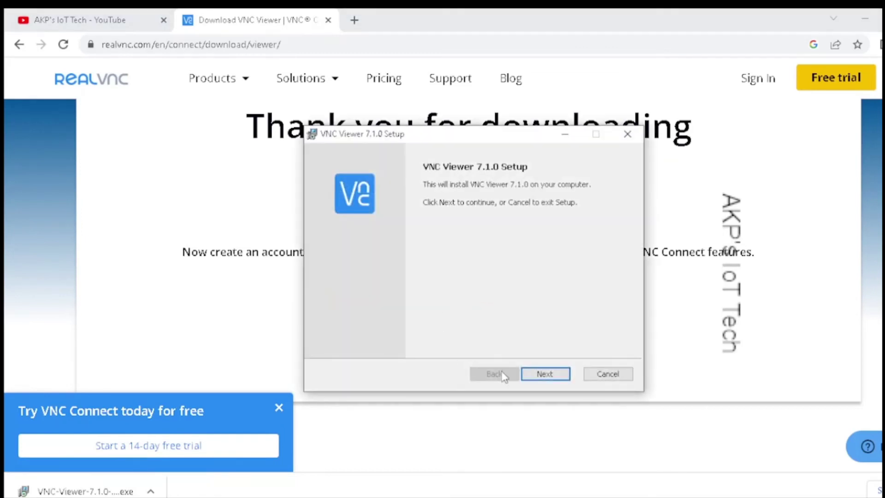
left_click(543, 373)
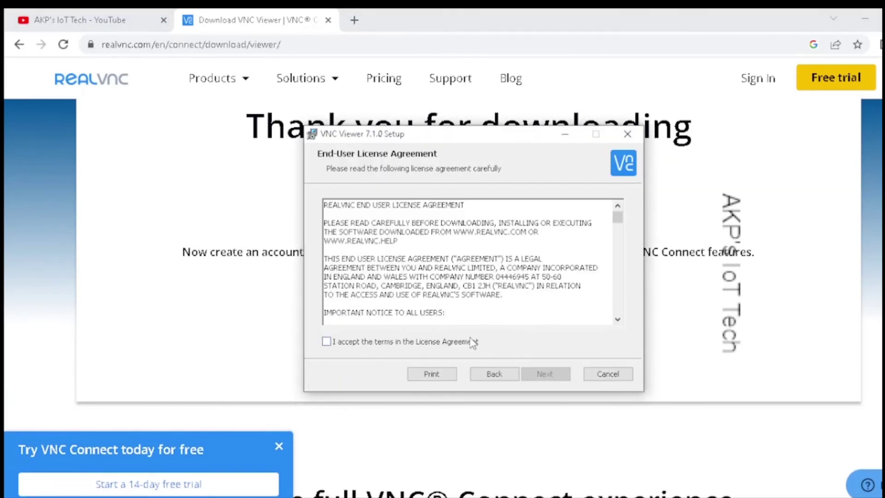
left_click(472, 342)
left_click(555, 374)
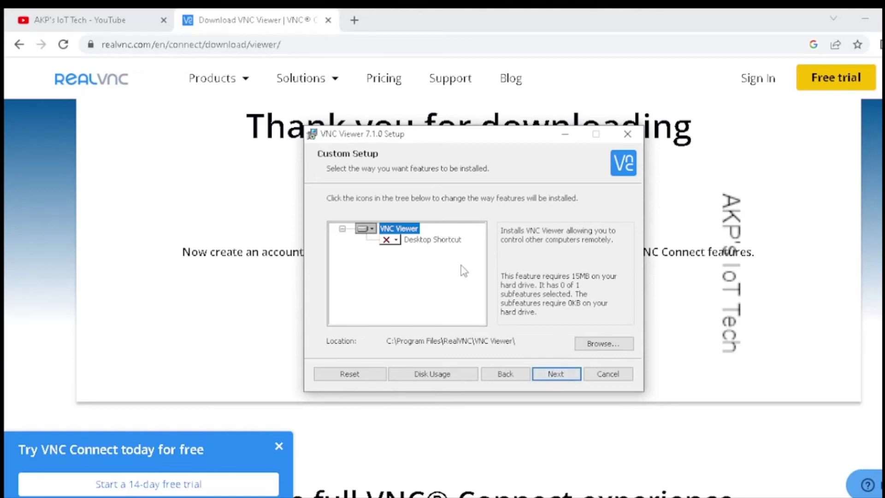
Step: Install VNC Viewer with the Desktop Shortcut feature, then search Windows for 'vnc'
left_click(408, 244)
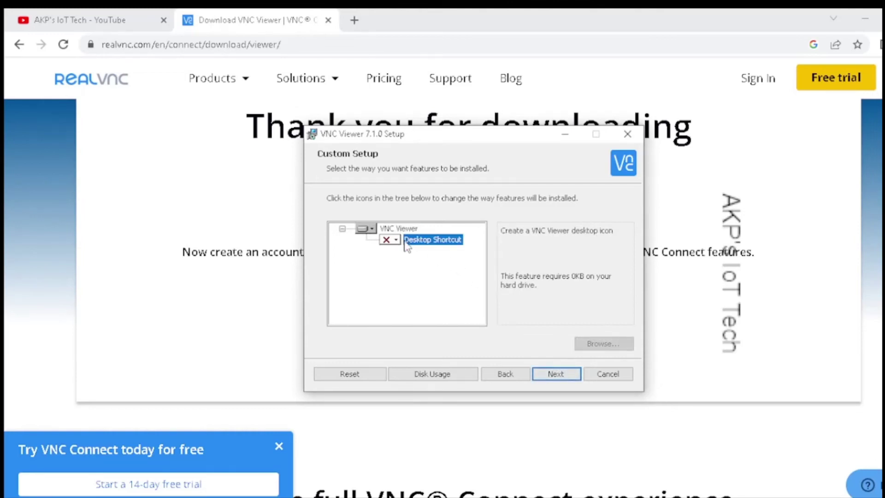
left_click(389, 240)
left_click(420, 255)
left_click(561, 375)
left_click(535, 374)
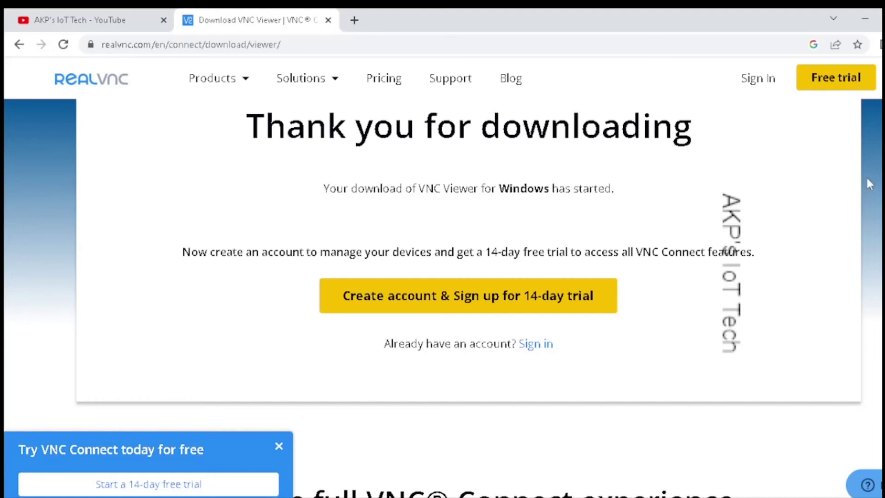
key("super+s")
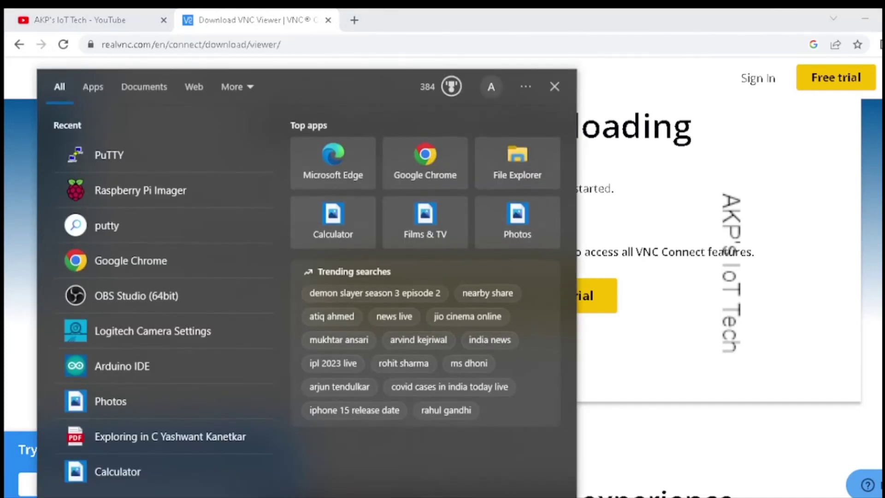
type("vnc")
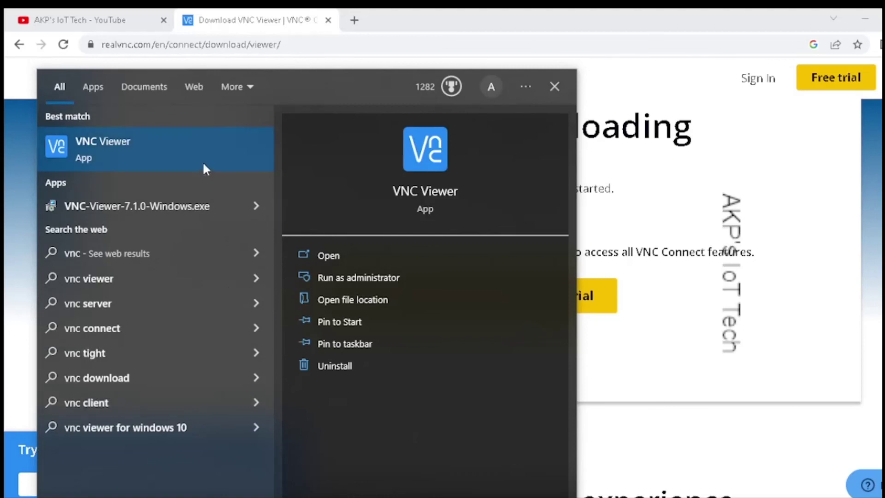
Step: Launch VNC Viewer without signing in and paste the Pi's IP address into the address bar
left_click(203, 159)
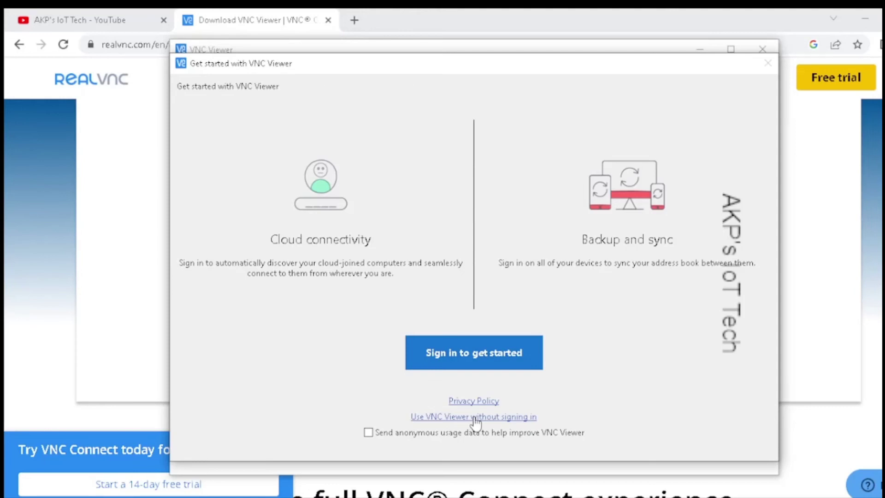
left_click(475, 417)
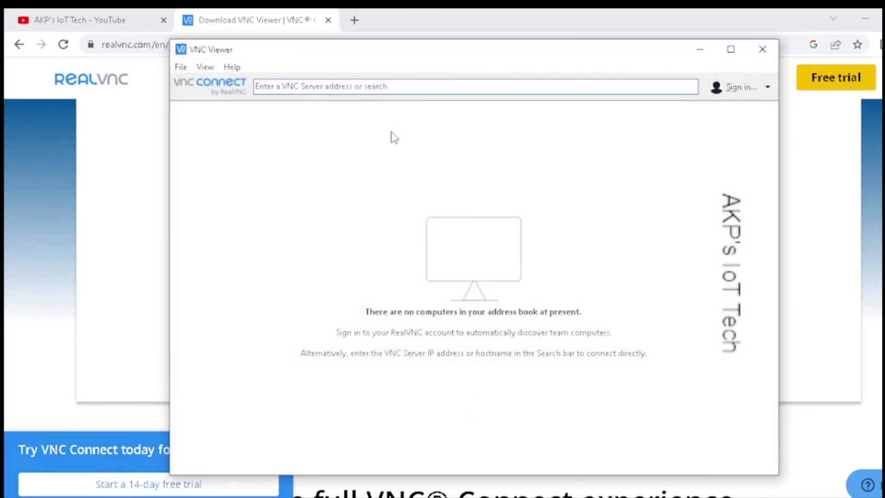
left_click(400, 87)
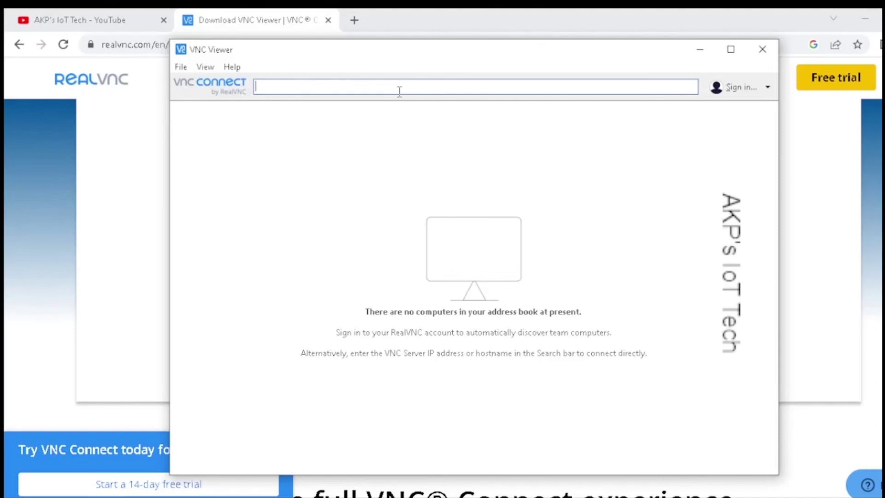
type("192.168.29.100")
Step: Connect to 192.168.29.100, trust the unrecognized server, and start entering the Pi's username and password
left_click(377, 88)
key("Return")
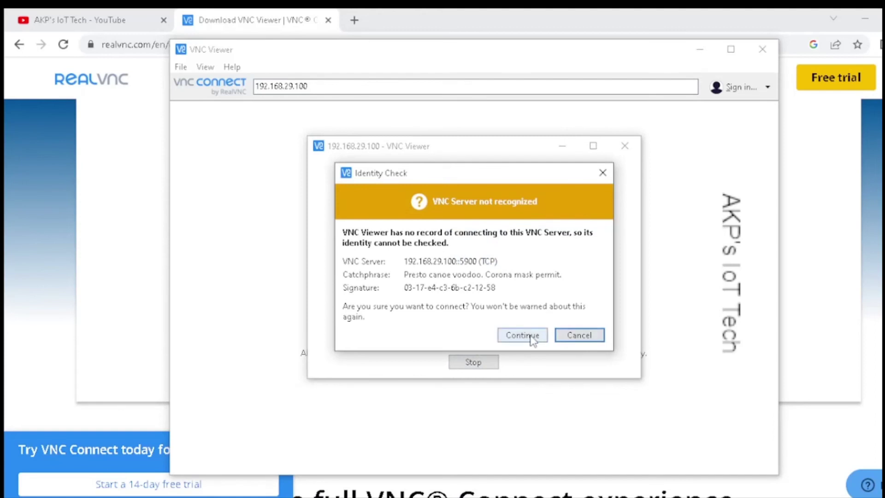
left_click(531, 337)
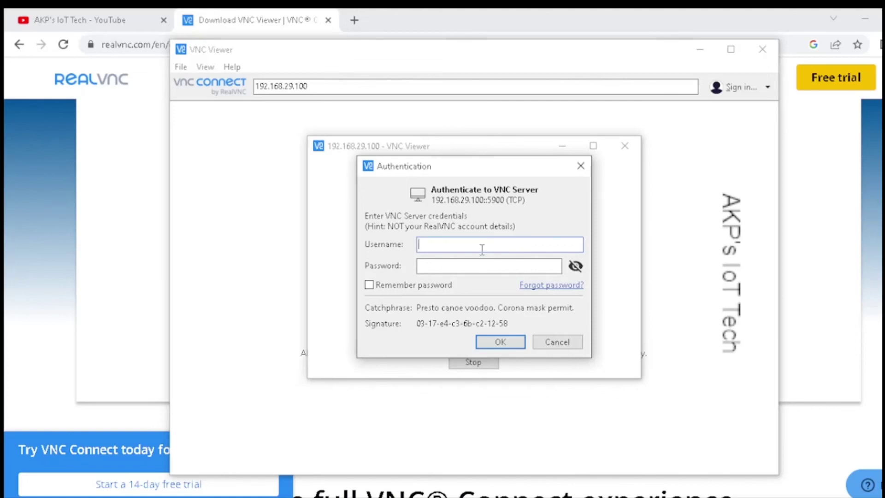
type("ena")
key("Tab")
type("ra")
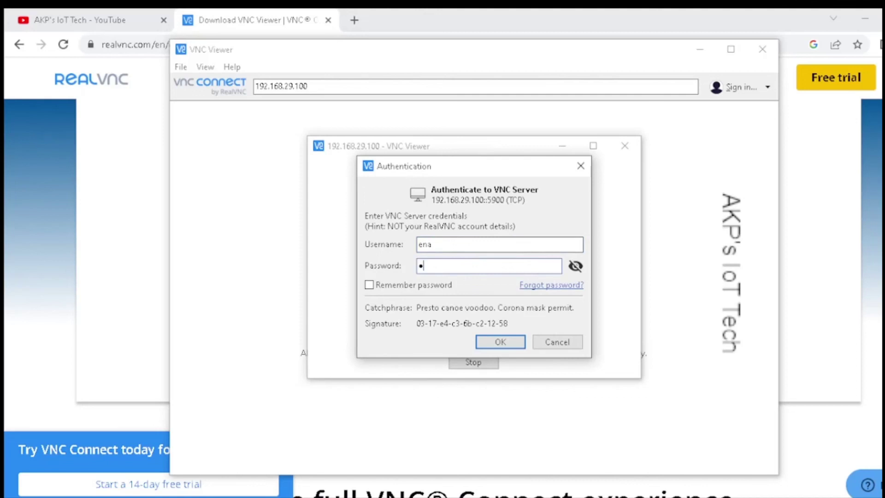
type("s")
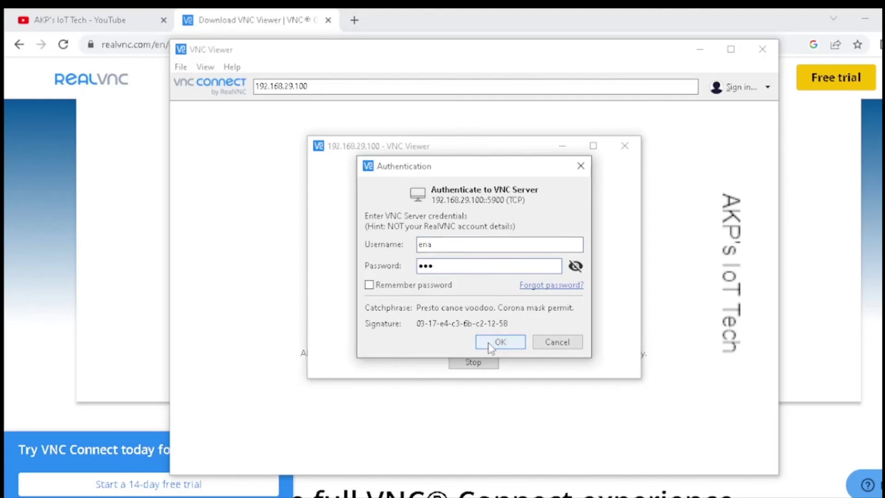
Step: Submit the Pi's login credentials to complete the VNC connection
left_click(490, 341)
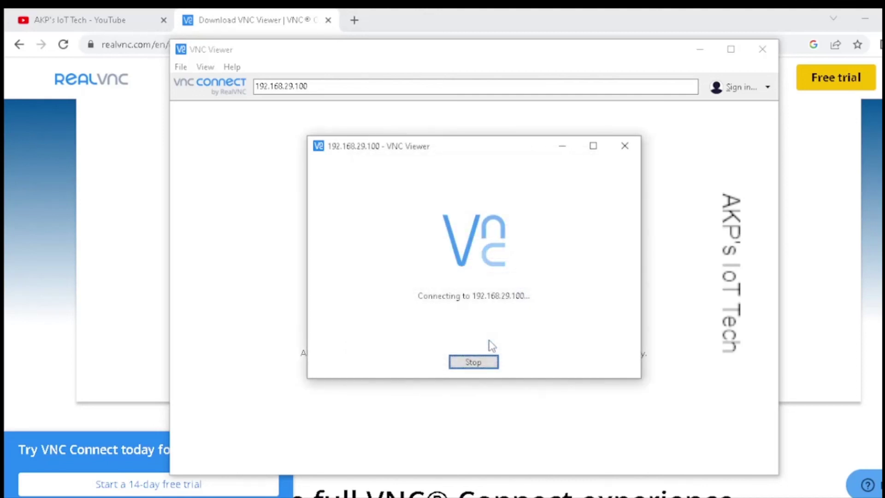